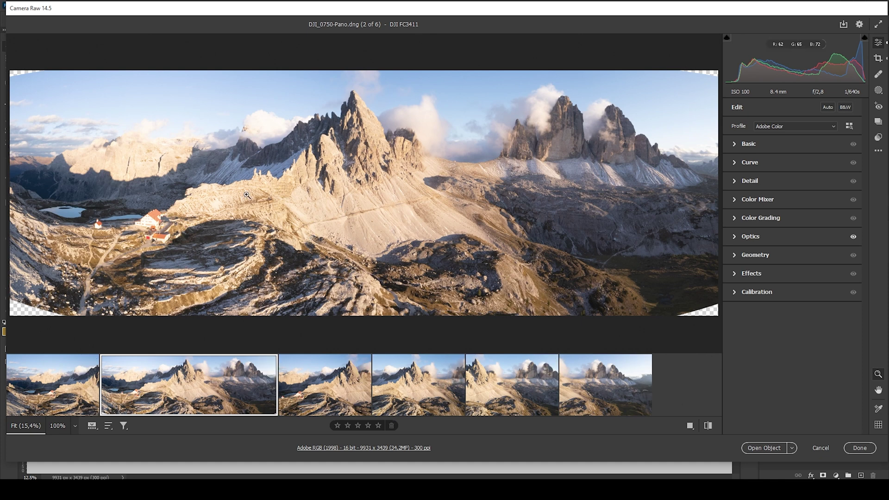
Step: Preview the single first raw frame, DJI_0750.DNG, from the filmstrip
{"action": "left_click", "coordinate": [46, 385]}
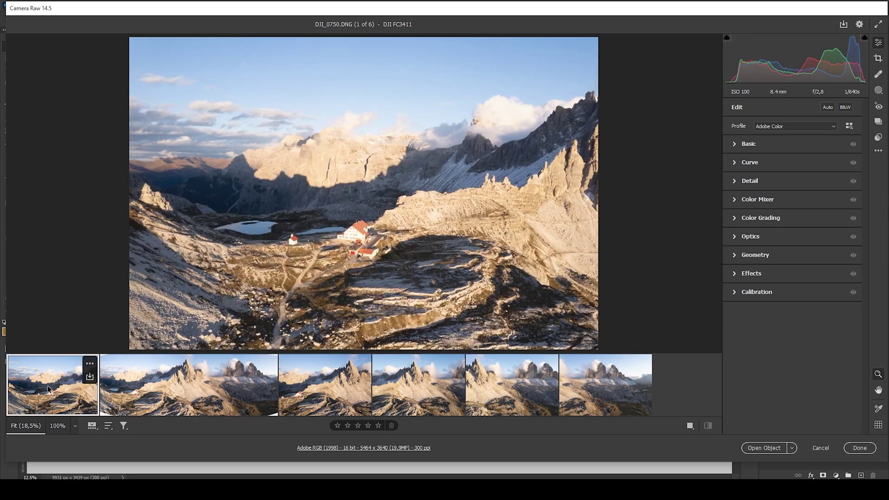
Step: Select frames 3–6 and merge them into a cylindrical panorama, declining HDR
{"action": "left_click", "coordinate": [318, 399], "text": "ctrl"}
{"action": "left_click", "coordinate": [407, 393], "text": "ctrl"}
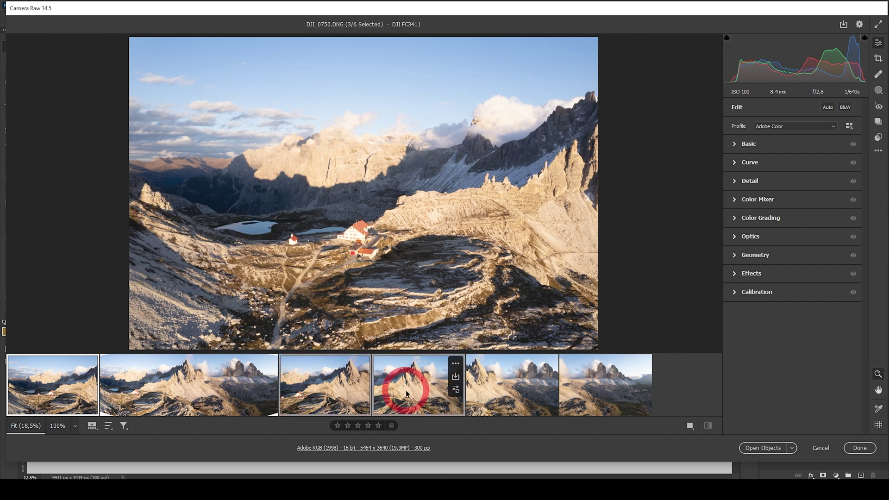
{"action": "left_click", "coordinate": [493, 396], "text": "ctrl"}
{"action": "left_click", "coordinate": [596, 404], "text": "ctrl"}
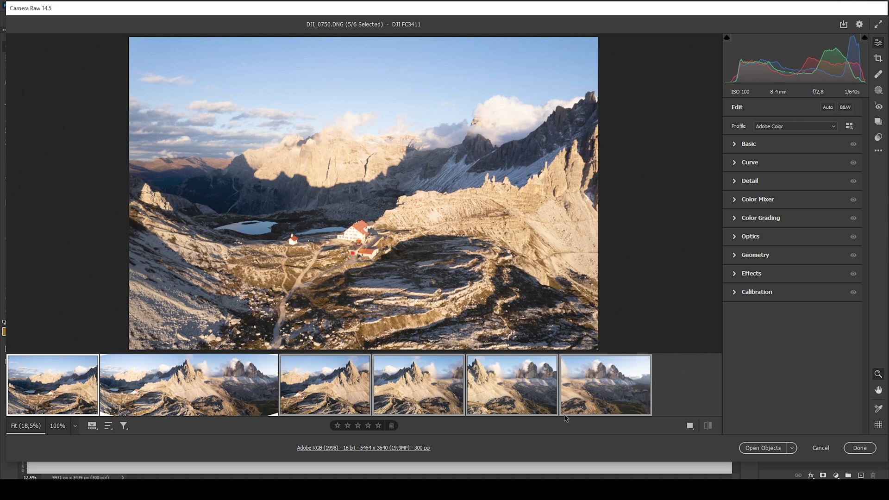
{"action": "right_click", "coordinate": [585, 396]}
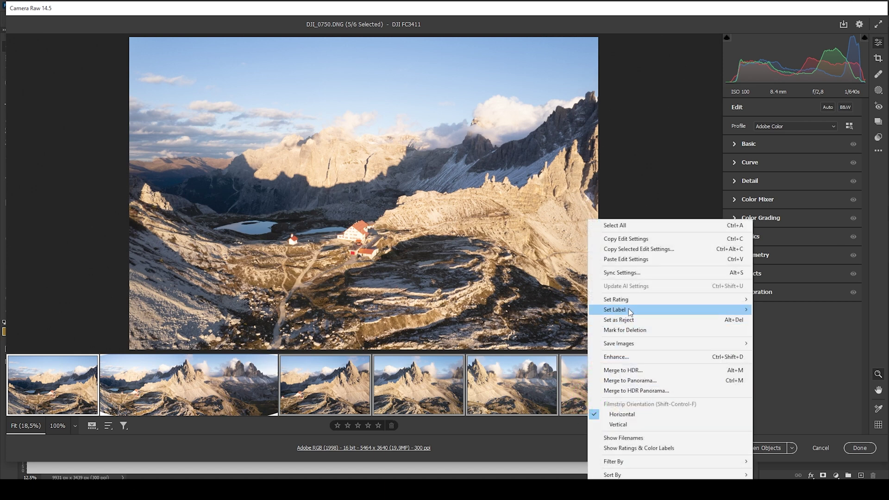
{"action": "left_click", "coordinate": [628, 381]}
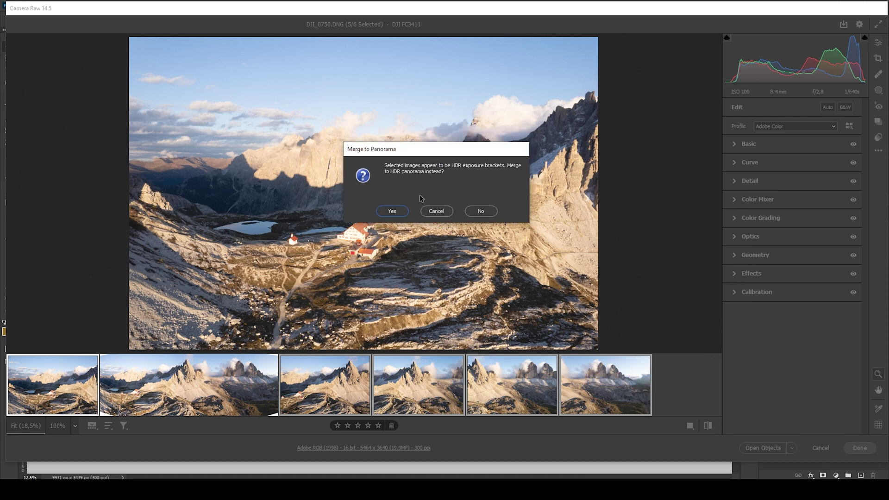
{"action": "left_click", "coordinate": [485, 212]}
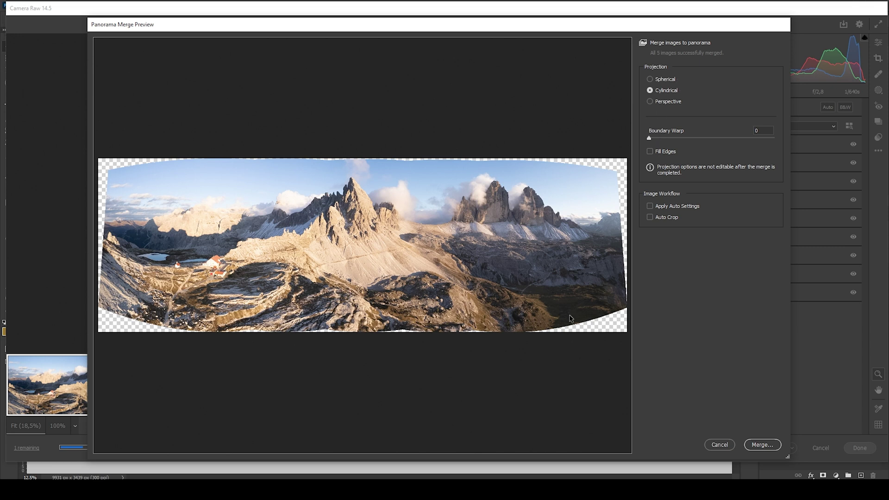
{"action": "left_click", "coordinate": [763, 447]}
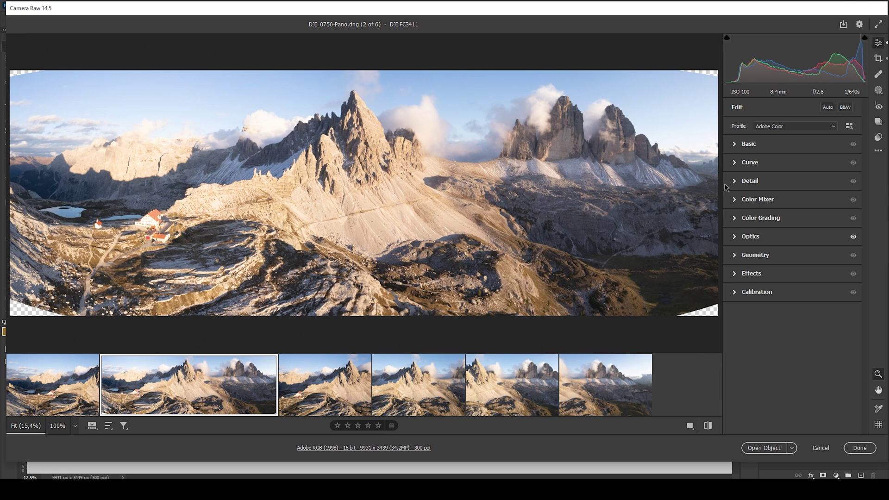
Step: Apply the Adobe Landscape profile with Temperature 6300, Tint +2 and Exposure -0.20
{"action": "left_click", "coordinate": [764, 126]}
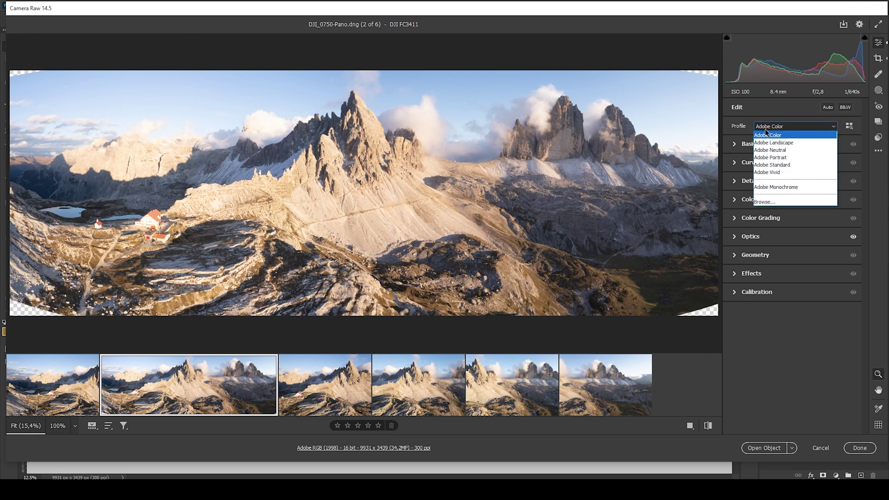
{"action": "left_click", "coordinate": [766, 143]}
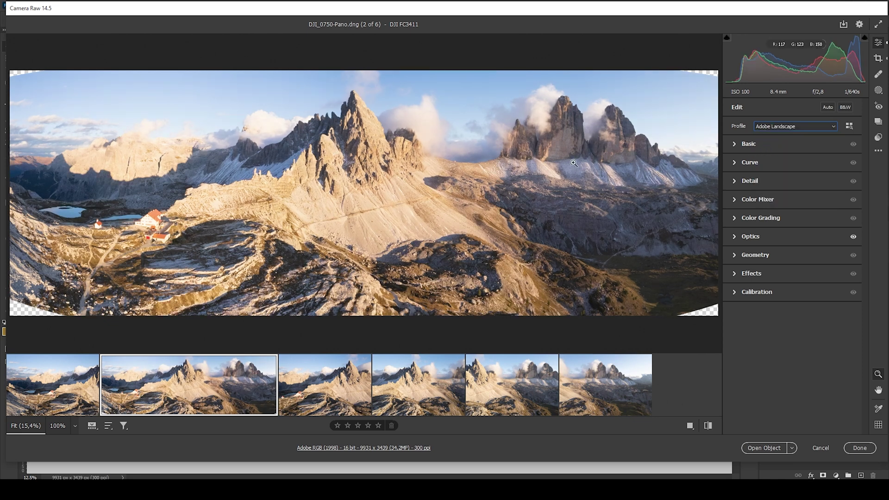
{"action": "left_click", "coordinate": [734, 144]}
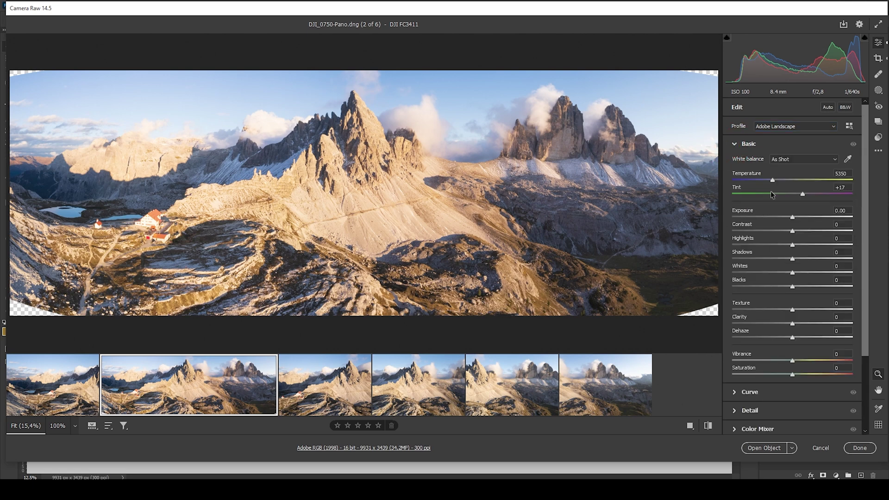
{"action": "left_click_drag", "start_coordinate": [772, 179], "coordinate": [799, 195]}
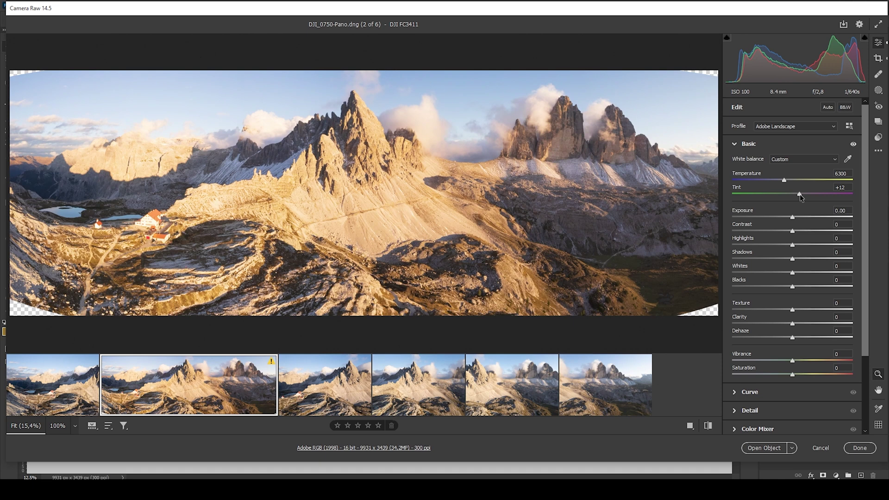
{"action": "left_click_drag", "start_coordinate": [798, 193], "coordinate": [796, 194]}
{"action": "left_click_drag", "start_coordinate": [796, 193], "coordinate": [793, 193]}
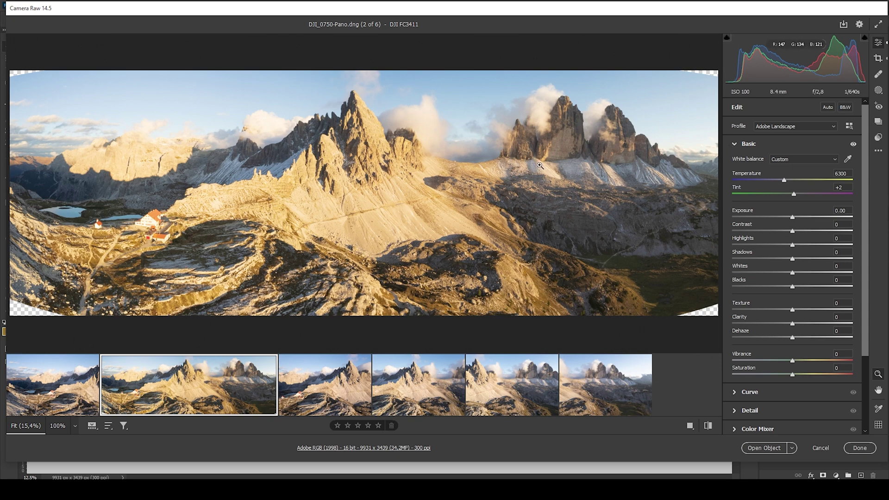
{"action": "left_click", "coordinate": [789, 216]}
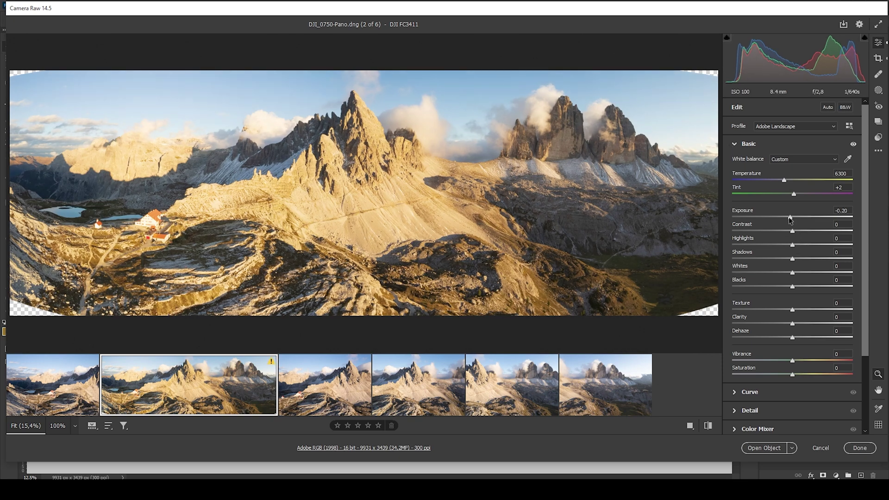
Step: Set Exposure -0.40, Highlights -40, Shadows -20, Texture +5, Clarity +4 and Vibrance +8
{"action": "left_click_drag", "start_coordinate": [788, 217], "coordinate": [786, 219]}
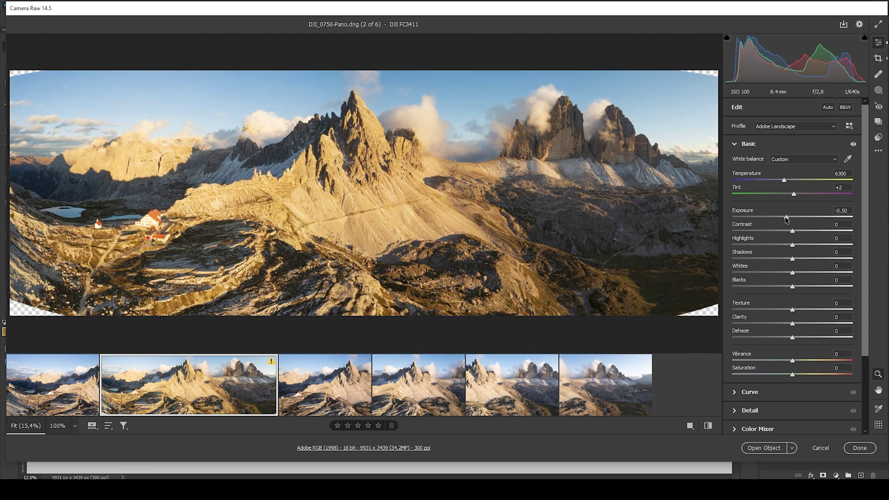
{"action": "left_click_drag", "start_coordinate": [786, 219], "coordinate": [786, 219]}
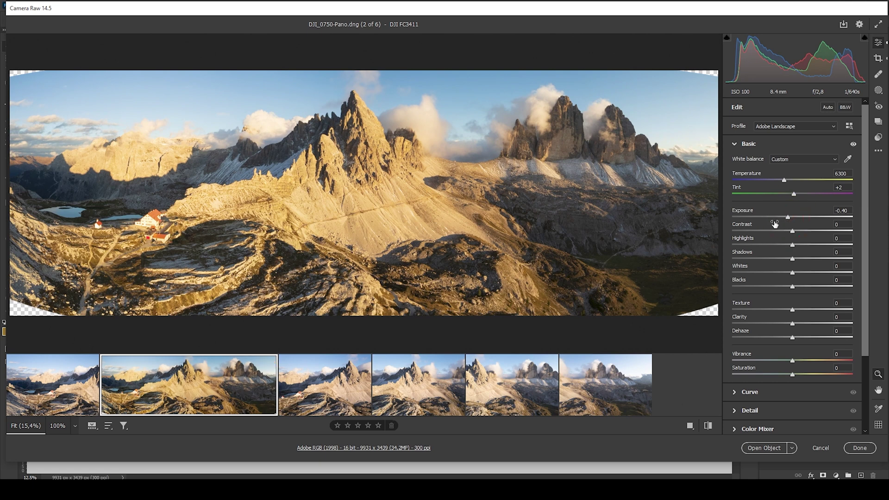
{"action": "left_click_drag", "start_coordinate": [792, 247], "coordinate": [766, 246]}
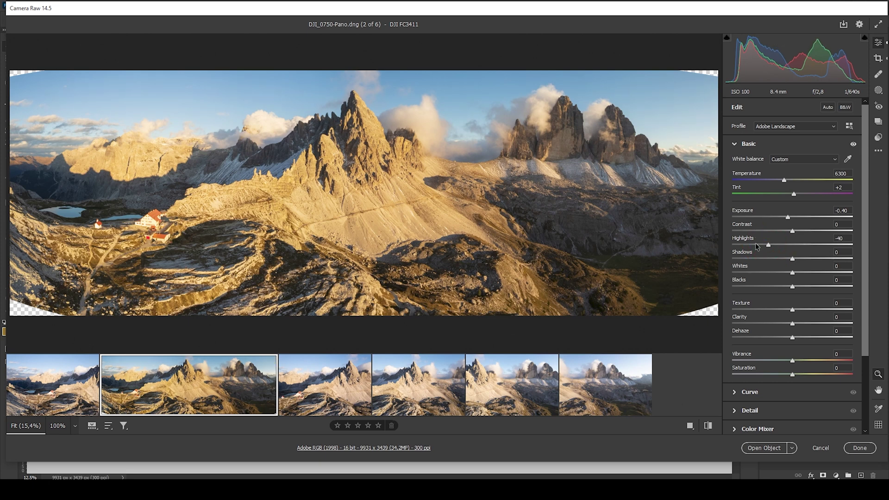
{"action": "left_click_drag", "start_coordinate": [791, 259], "coordinate": [780, 257]}
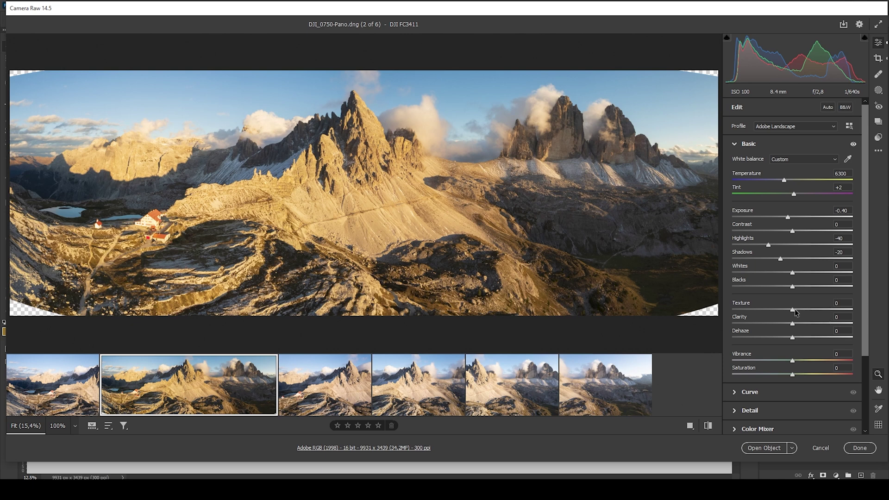
{"action": "left_click_drag", "start_coordinate": [794, 313], "coordinate": [795, 325]}
{"action": "left_click_drag", "start_coordinate": [795, 361], "coordinate": [799, 361]}
Step: Toggle between the default and edited versions to compare the basic adjustments
{"action": "left_click", "coordinate": [707, 425]}
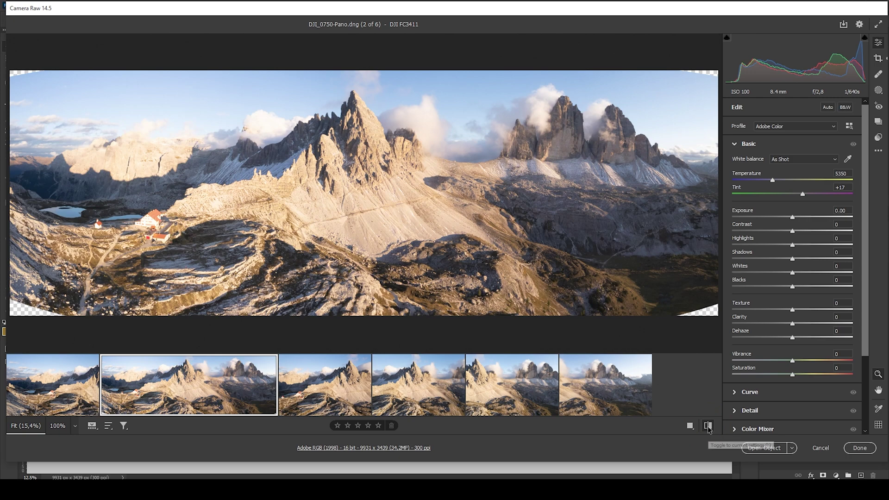
{"action": "left_click", "coordinate": [708, 426]}
{"action": "left_click", "coordinate": [708, 425]}
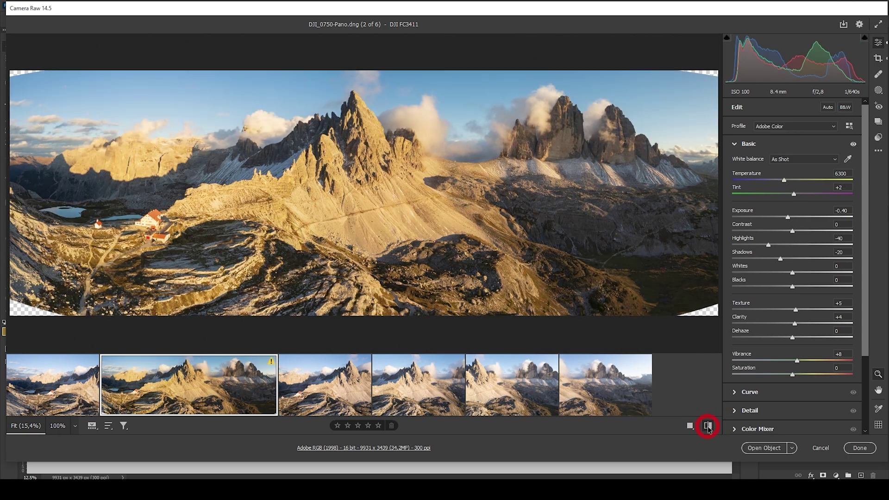
{"action": "left_click", "coordinate": [708, 426]}
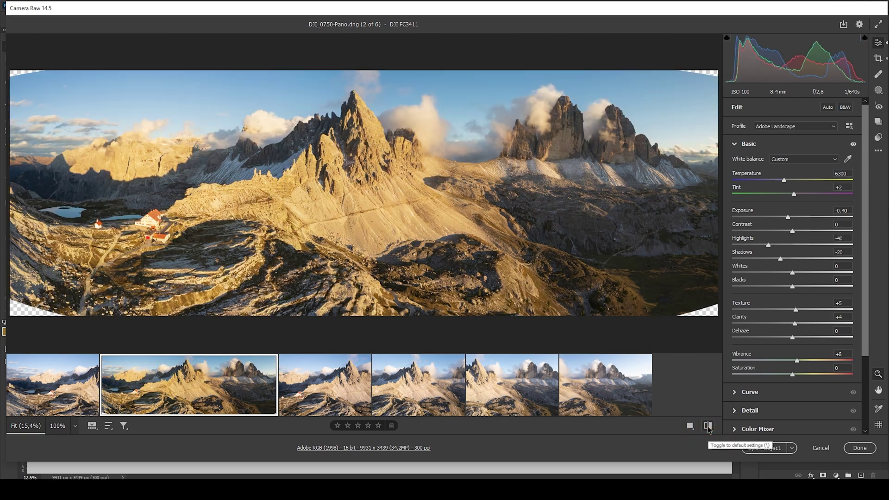
{"action": "left_click", "coordinate": [707, 425]}
{"action": "left_click", "coordinate": [707, 426]}
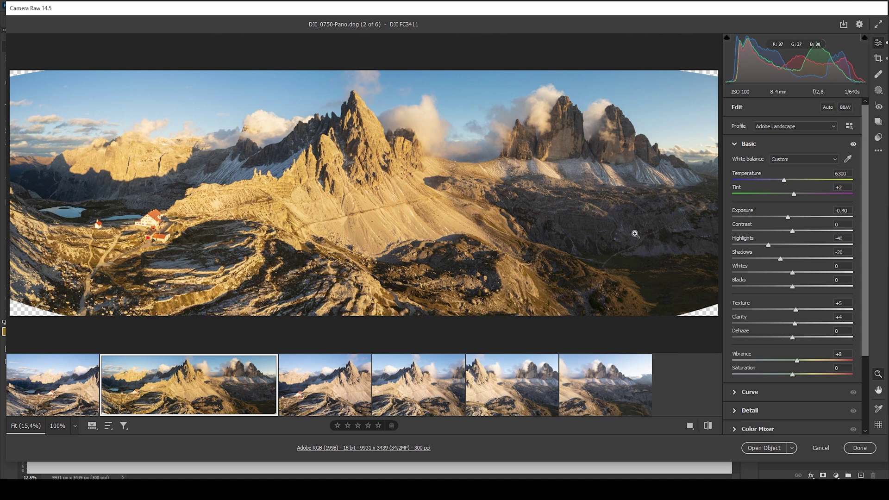
{"action": "left_click", "coordinate": [878, 91]}
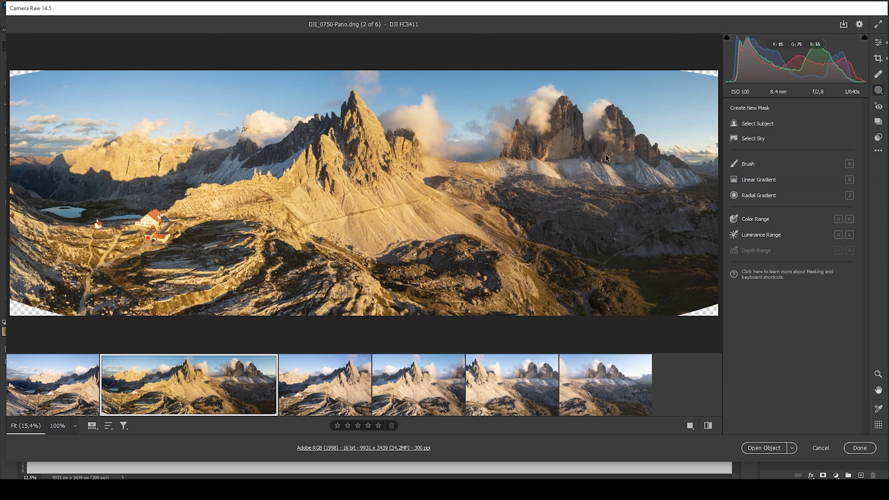
Step: Create a Color Range mask sampled from the blue sky and set its exposure to -0.75
{"action": "left_click", "coordinate": [762, 223]}
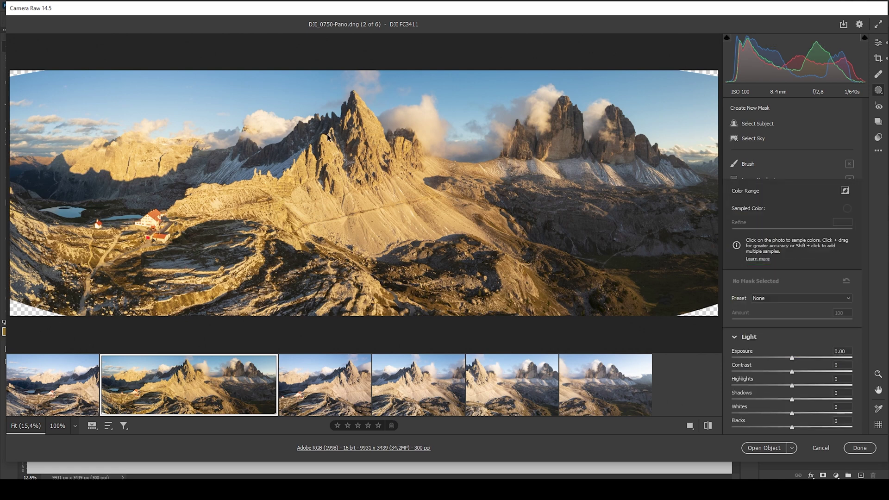
{"action": "left_click", "coordinate": [188, 95]}
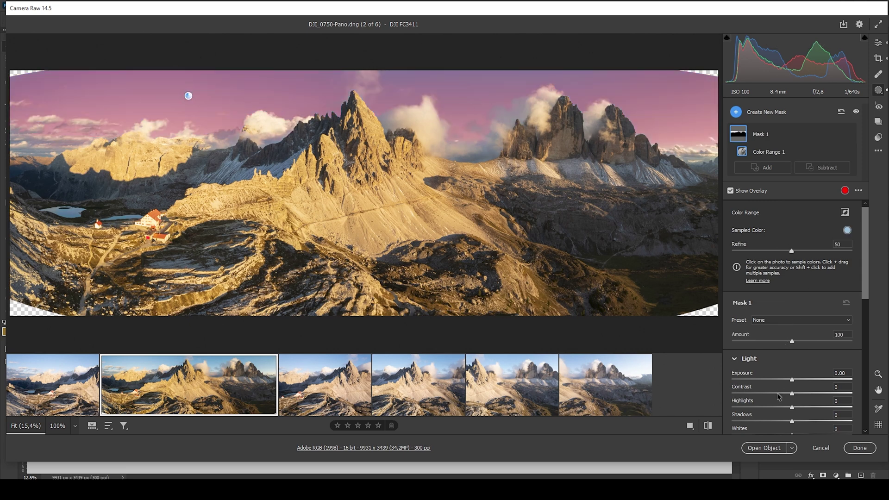
{"action": "left_click_drag", "start_coordinate": [792, 379], "coordinate": [777, 381]}
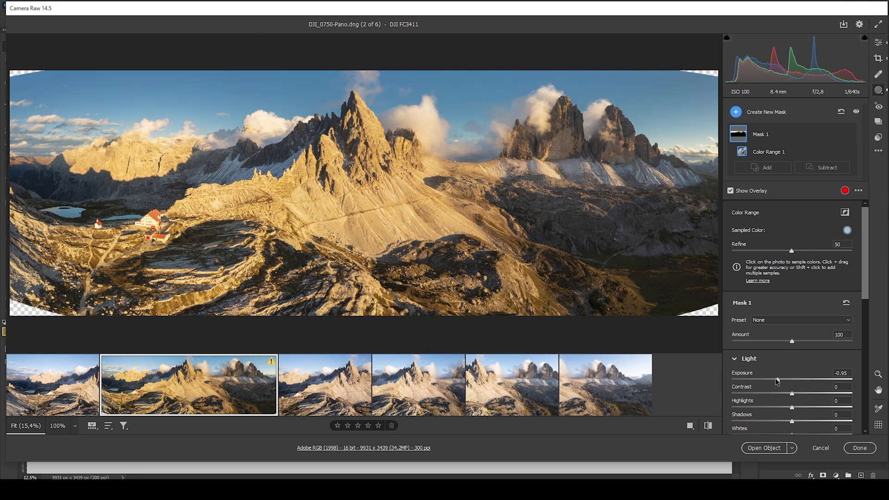
{"action": "left_click_drag", "start_coordinate": [777, 381], "coordinate": [780, 381]}
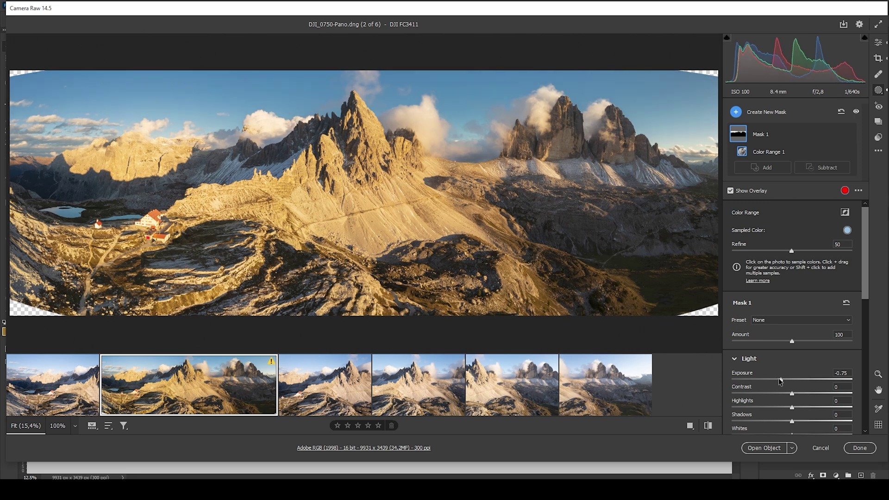
{"action": "left_click_drag", "start_coordinate": [781, 381], "coordinate": [780, 380]}
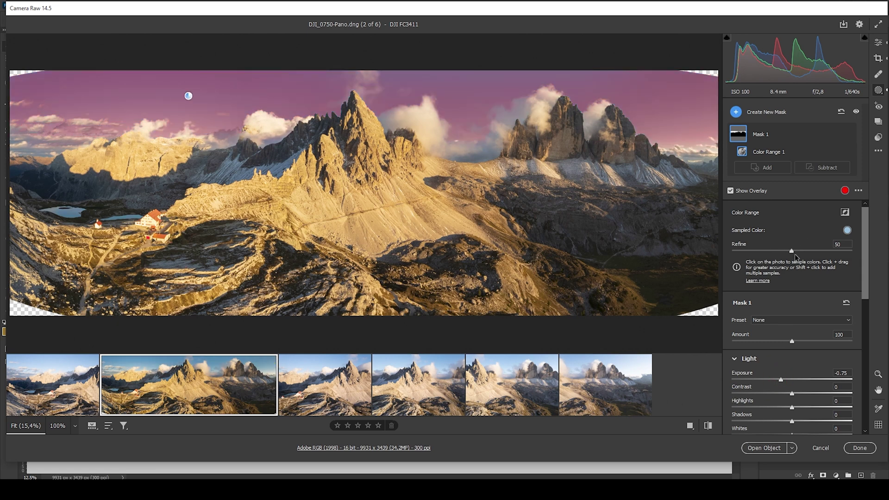
Step: Try a Refine of 89, reset it to 50, check the overlay, and return to Edit
{"action": "left_click_drag", "start_coordinate": [792, 253], "coordinate": [793, 253]}
{"action": "key", "text": "y"}
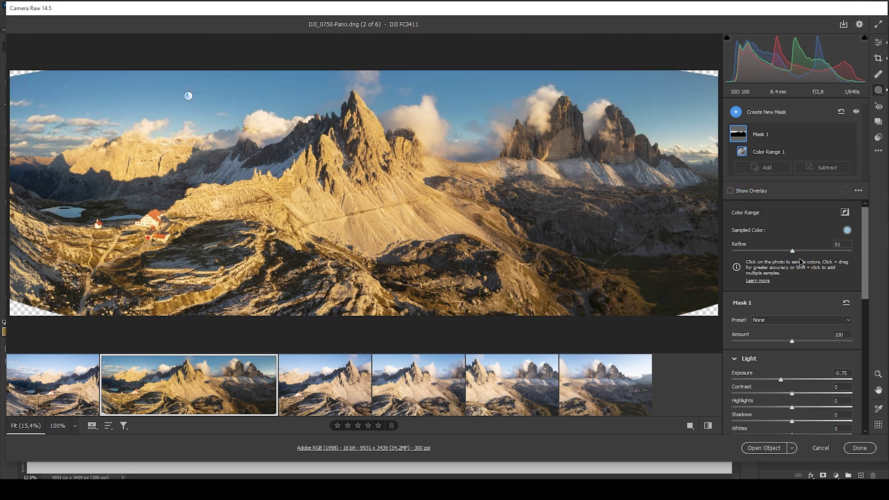
{"action": "left_click_drag", "start_coordinate": [792, 251], "coordinate": [814, 251]}
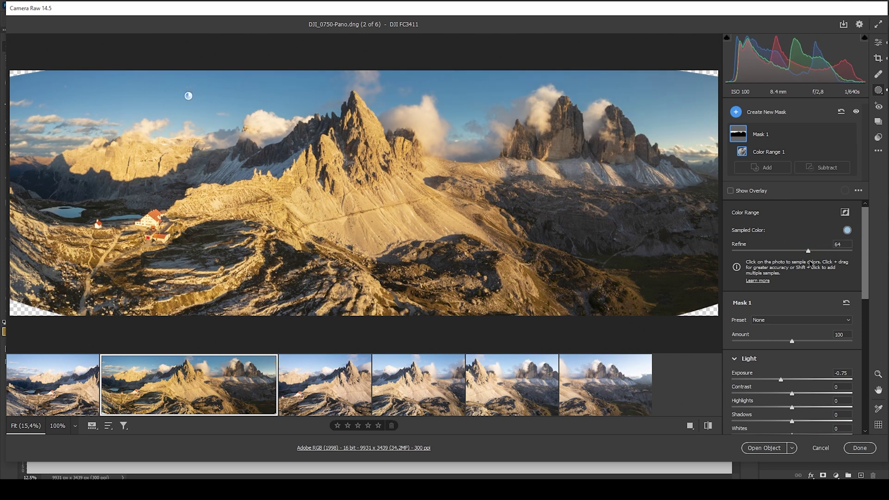
{"action": "double_click", "coordinate": [808, 250]}
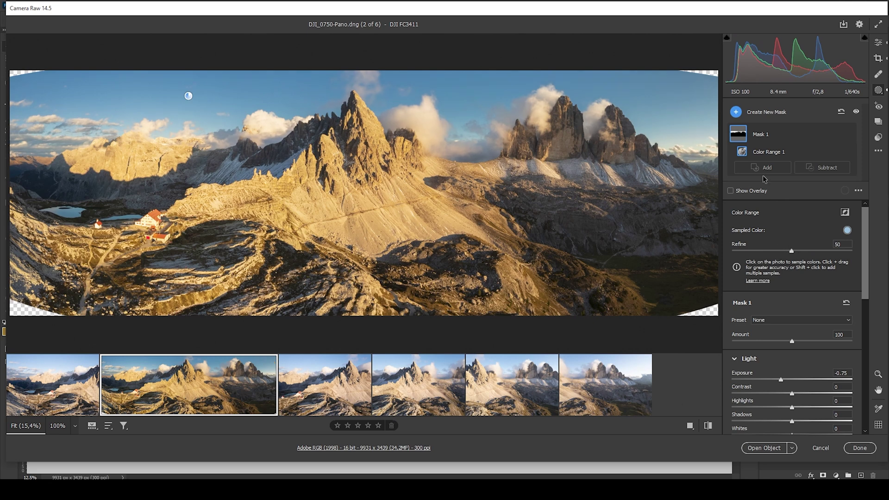
{"action": "left_click", "coordinate": [730, 190]}
{"action": "left_click", "coordinate": [876, 44]}
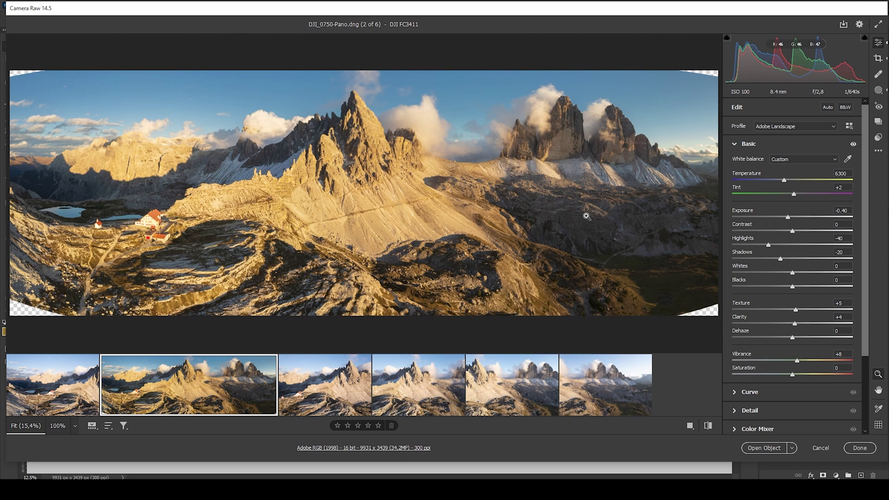
Step: Set HSL hues: Reds +100, Oranges -5, Yellows -15, Blues -6, Purples -21, Magentas +13
{"action": "left_click", "coordinate": [746, 146]}
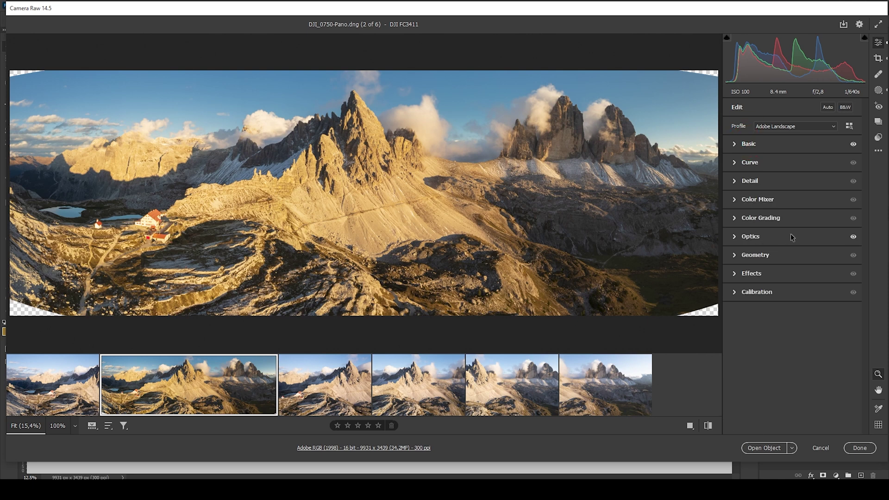
{"action": "left_click", "coordinate": [753, 201]}
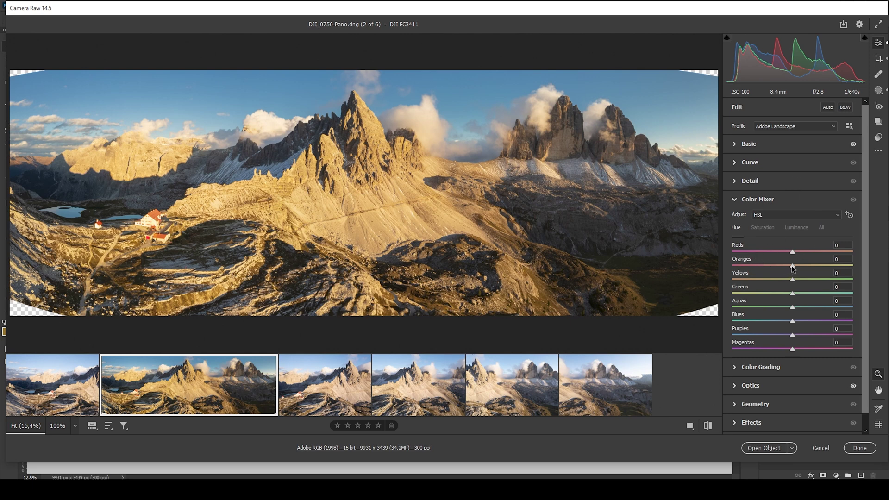
{"action": "left_click_drag", "start_coordinate": [792, 266], "coordinate": [789, 266]}
{"action": "left_click_drag", "start_coordinate": [792, 280], "coordinate": [783, 278]}
{"action": "mouse_move", "coordinate": [792, 253]}
{"action": "left_mouse_down"}
{"action": "mouse_move", "coordinate": [721, 246]}
{"action": "mouse_move", "coordinate": [800, 250]}
{"action": "left_mouse_up"}
{"action": "left_click_drag", "start_coordinate": [807, 250], "coordinate": [857, 252]}
{"action": "left_click_drag", "start_coordinate": [793, 323], "coordinate": [799, 348]}
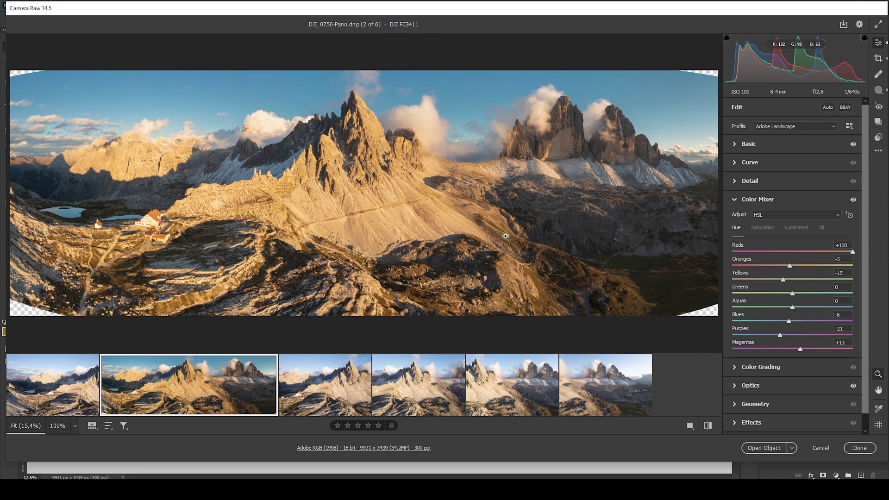
Step: Raise Oranges saturation to +23 and set luminance Oranges +26, Aquas -12, Blues -17
{"action": "left_click", "coordinate": [761, 228]}
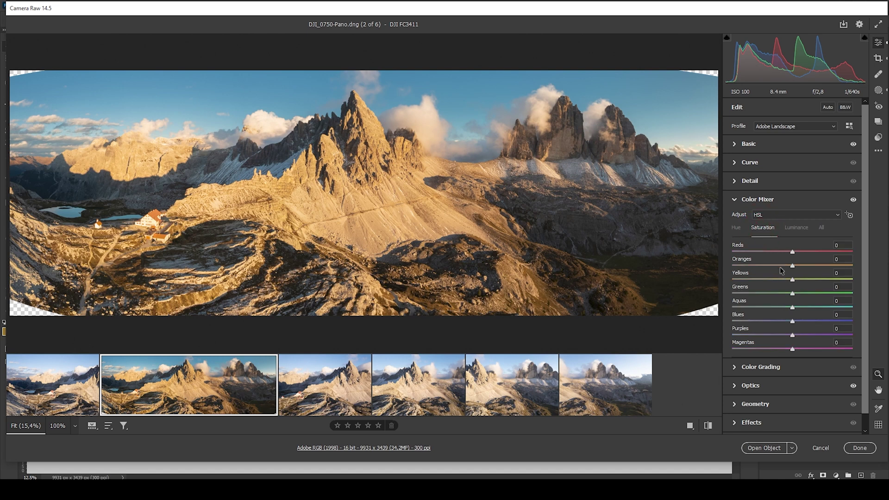
{"action": "left_click_drag", "start_coordinate": [793, 265], "coordinate": [811, 267]}
{"action": "left_click", "coordinate": [803, 231]}
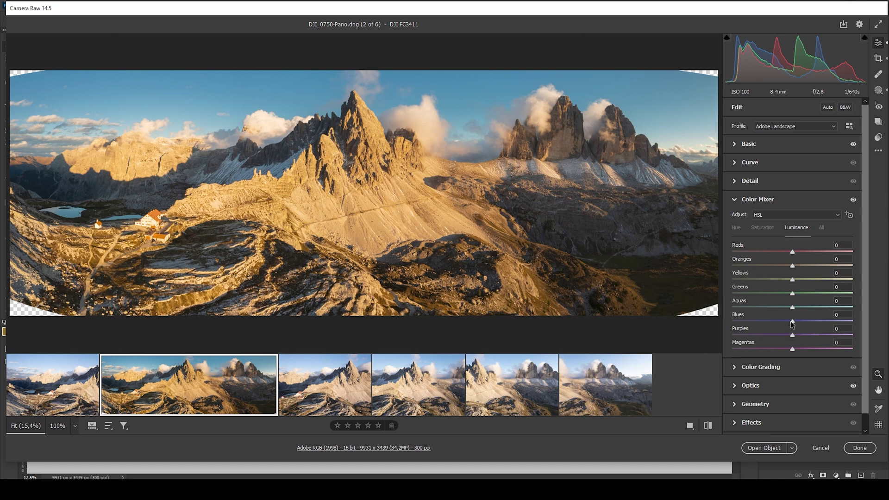
{"action": "left_click_drag", "start_coordinate": [791, 321], "coordinate": [783, 322]}
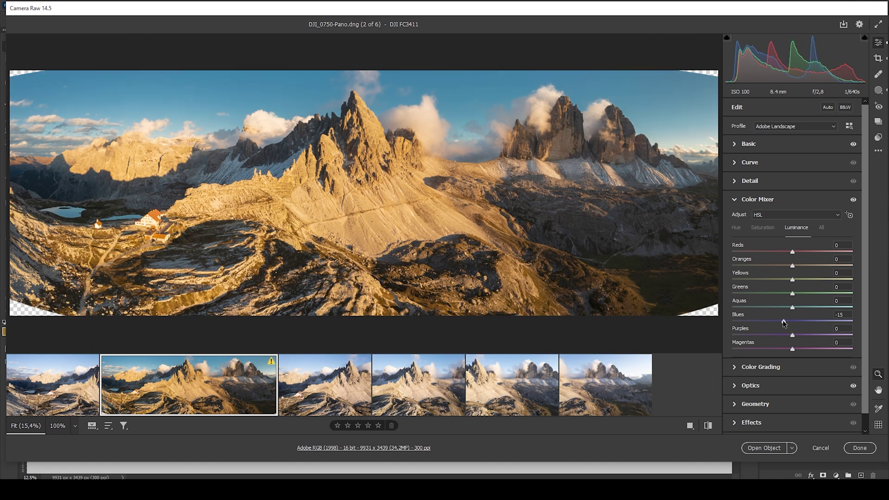
{"action": "mouse_move", "coordinate": [783, 321]}
{"action": "left_mouse_down"}
{"action": "mouse_move", "coordinate": [795, 307]}
{"action": "mouse_move", "coordinate": [782, 307]}
{"action": "mouse_move", "coordinate": [782, 321]}
{"action": "left_mouse_up"}
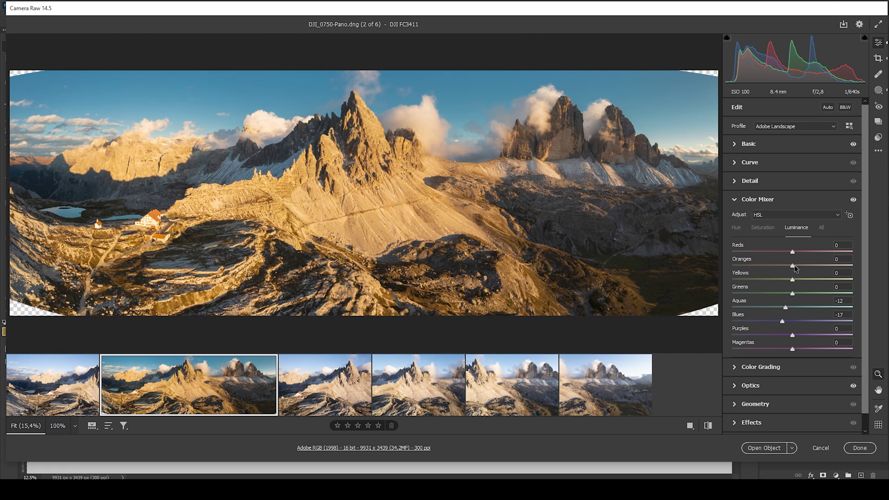
{"action": "left_click_drag", "start_coordinate": [793, 267], "coordinate": [805, 267]}
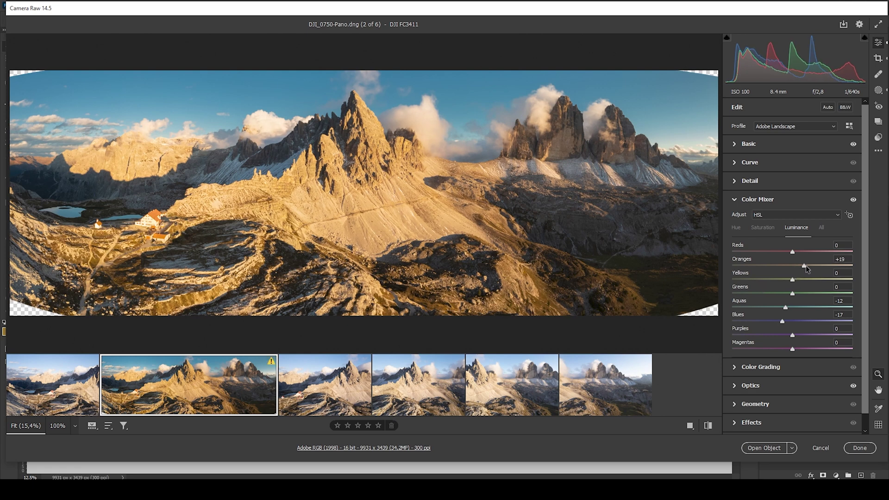
{"action": "left_click_drag", "start_coordinate": [806, 266], "coordinate": [810, 266]}
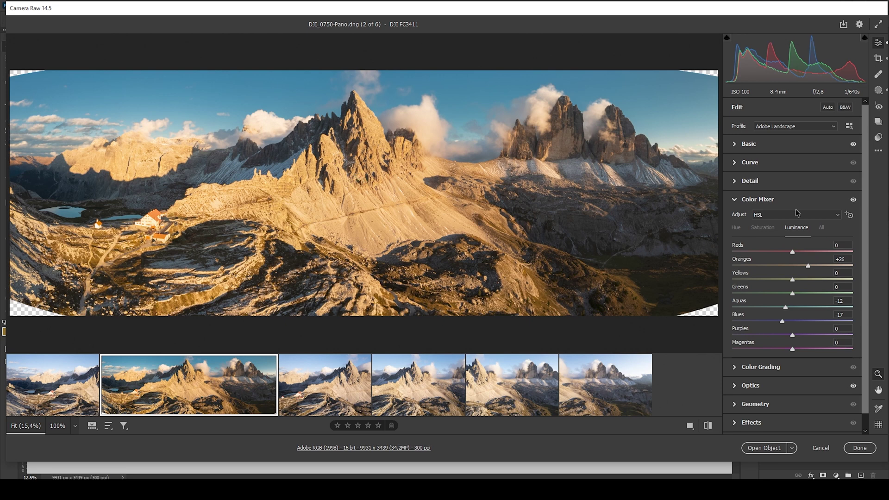
{"action": "left_click", "coordinate": [779, 200]}
{"action": "left_click", "coordinate": [768, 218]}
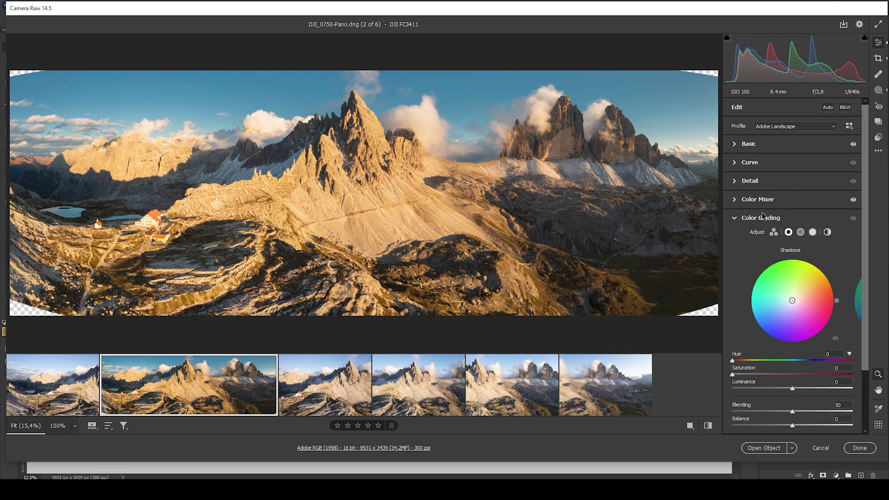
Step: Grade highlights hue 37/sat 11, midtones hue 28/sat 12, shadows hue 226/sat 6
{"action": "left_click", "coordinate": [813, 232]}
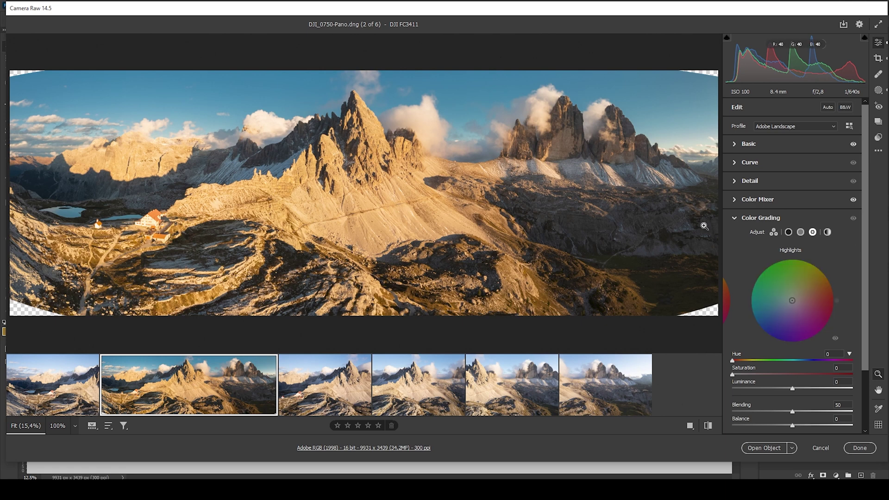
{"action": "left_click_drag", "start_coordinate": [733, 360], "coordinate": [745, 375]}
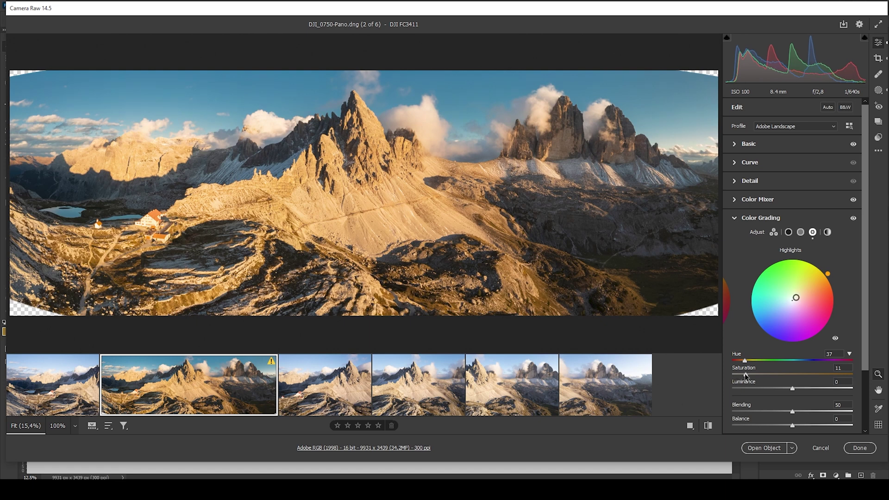
{"action": "left_click", "coordinate": [800, 232]}
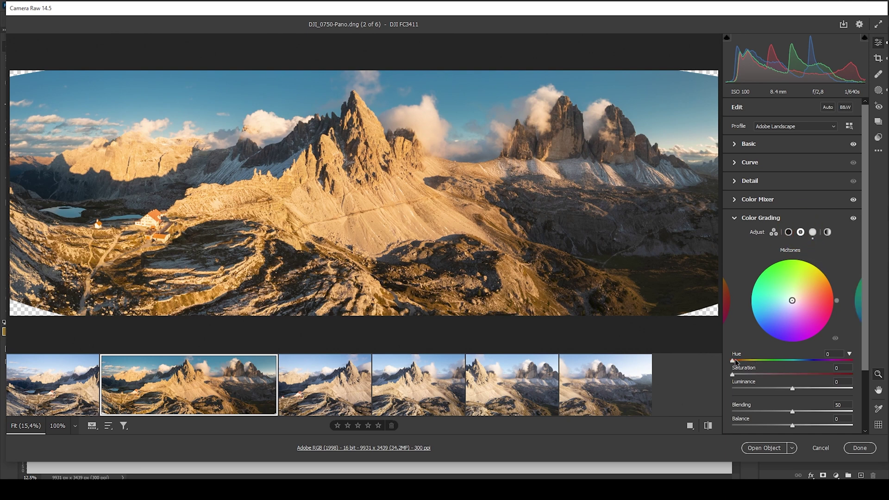
{"action": "left_click_drag", "start_coordinate": [735, 359], "coordinate": [746, 376]}
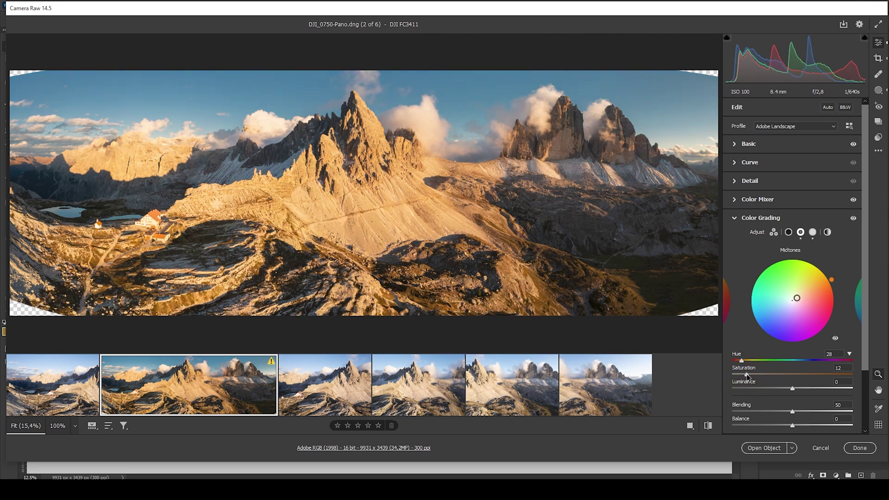
{"action": "left_click", "coordinate": [789, 233]}
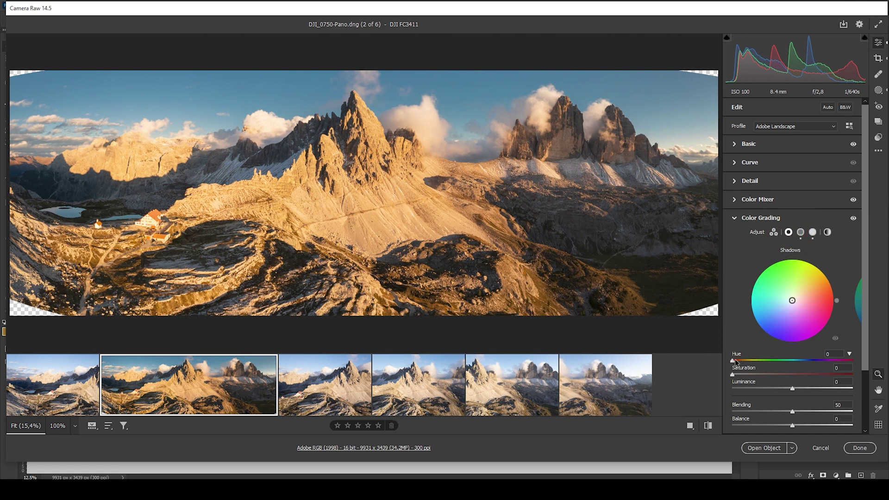
{"action": "left_click_drag", "start_coordinate": [776, 361], "coordinate": [808, 365]}
{"action": "left_click_drag", "start_coordinate": [735, 374], "coordinate": [739, 375]}
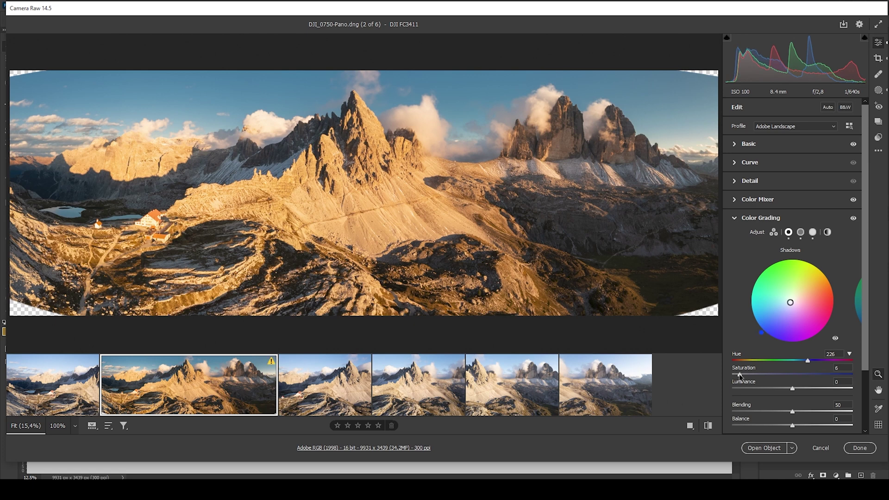
Step: Set the Calibration Blue Primary Hue to -19 and Saturation to +17
{"action": "left_click", "coordinate": [785, 215]}
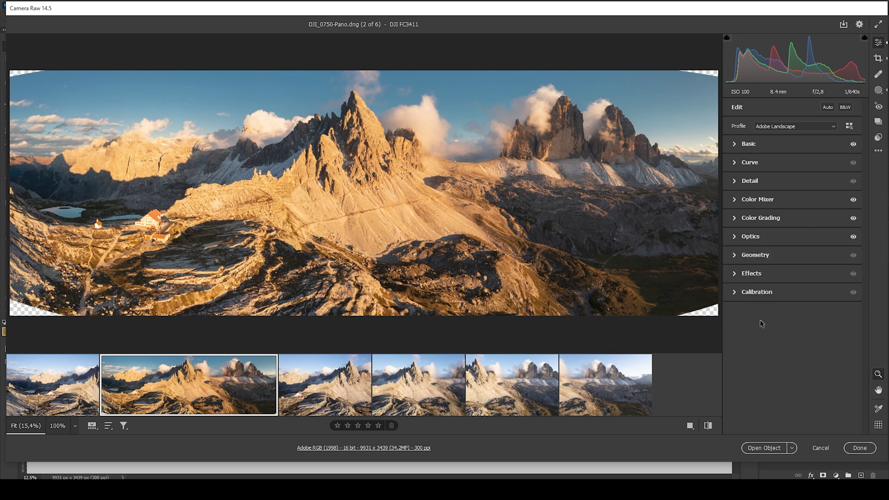
{"action": "left_click", "coordinate": [736, 293]}
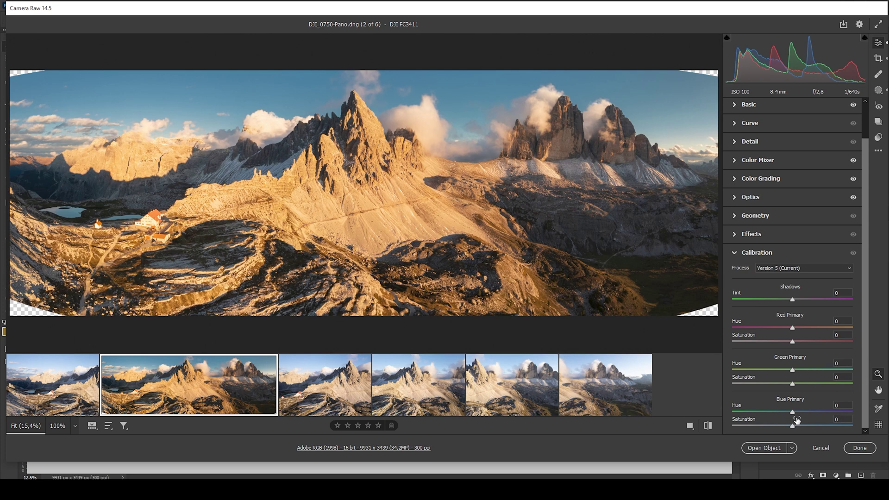
{"action": "left_click_drag", "start_coordinate": [792, 412], "coordinate": [778, 415]}
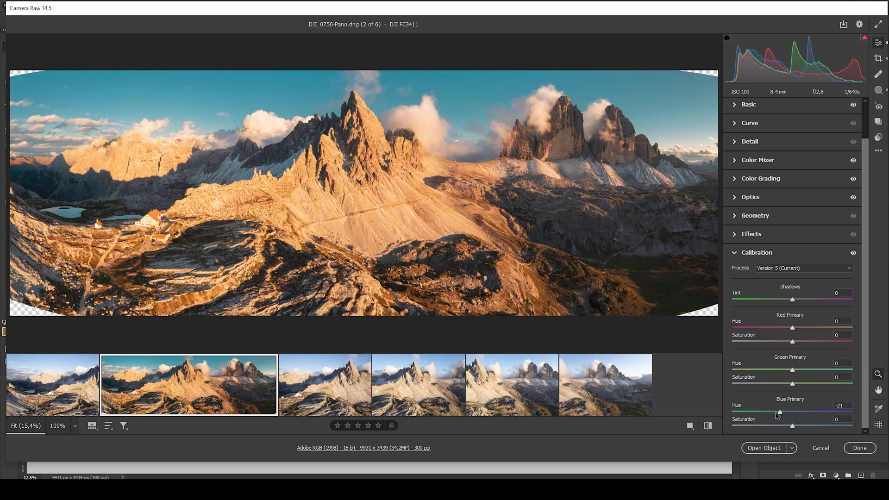
{"action": "left_click_drag", "start_coordinate": [779, 412], "coordinate": [804, 426]}
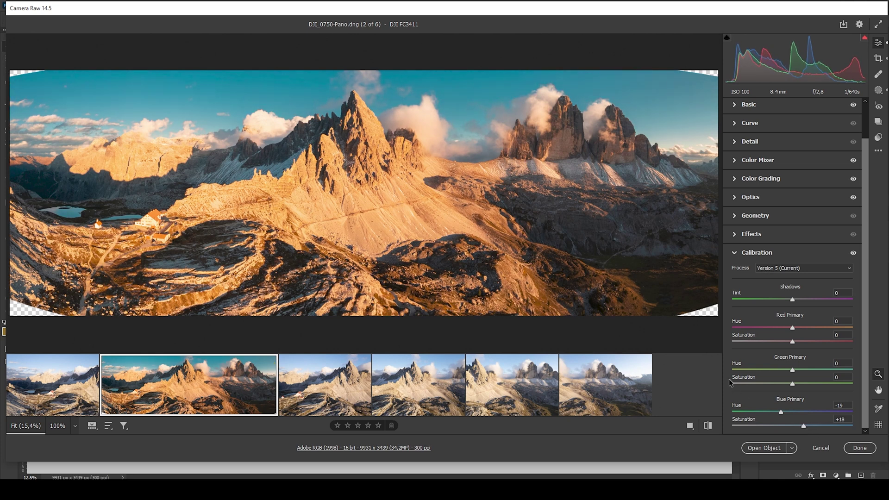
{"action": "key", "text": "Down"}
{"action": "left_click", "coordinate": [756, 146]}
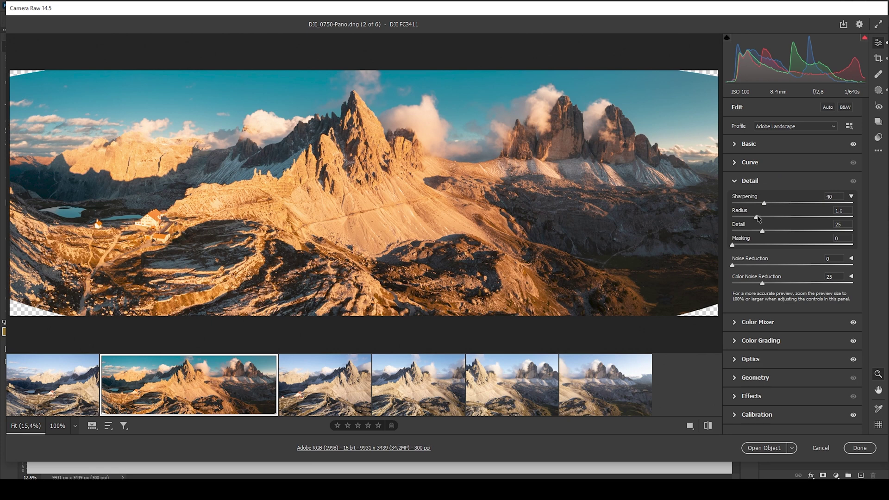
Step: Set Sharpening 92, Radius 0.5, Detail 100, Masking 77, then open the panorama in Photoshop
{"action": "left_click_drag", "start_coordinate": [755, 216], "coordinate": [883, 246]}
{"action": "left_click_drag", "start_coordinate": [736, 243], "coordinate": [825, 257]}
{"action": "left_click_drag", "start_coordinate": [764, 203], "coordinate": [805, 203]}
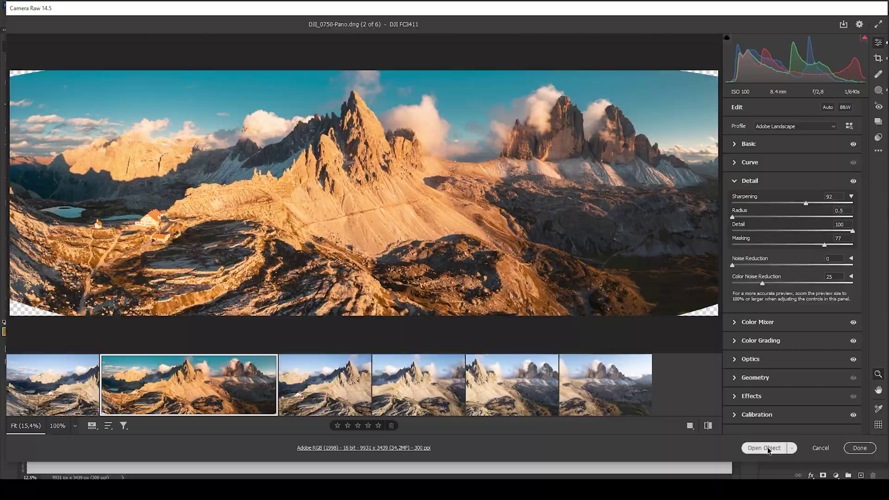
{"action": "left_click", "coordinate": [763, 447]}
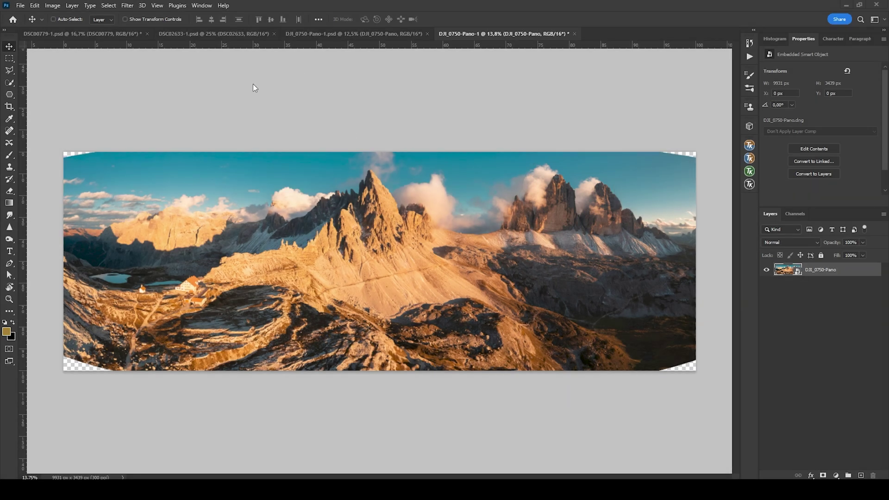
Step: Add a horizontal guide, rasterize the panorama smart object and duplicate the layer
{"action": "left_click_drag", "start_coordinate": [287, 45], "coordinate": [392, 231]}
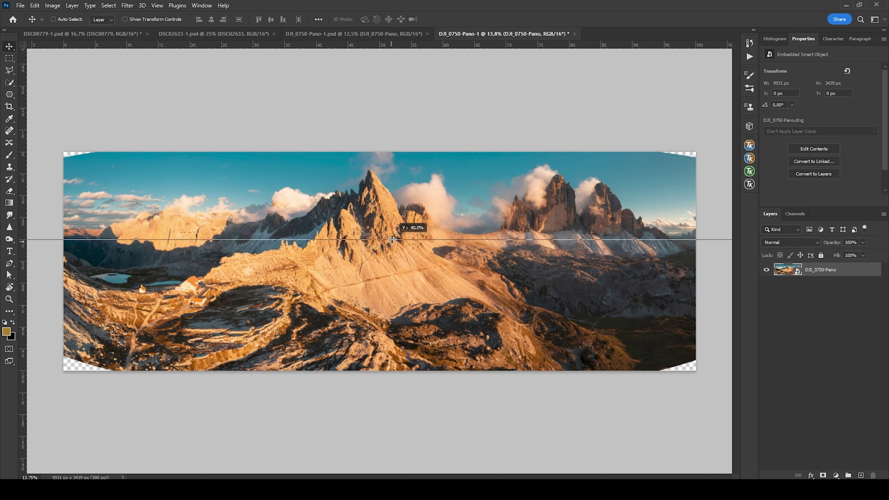
{"action": "right_click", "coordinate": [391, 232]}
{"action": "left_click", "coordinate": [825, 273]}
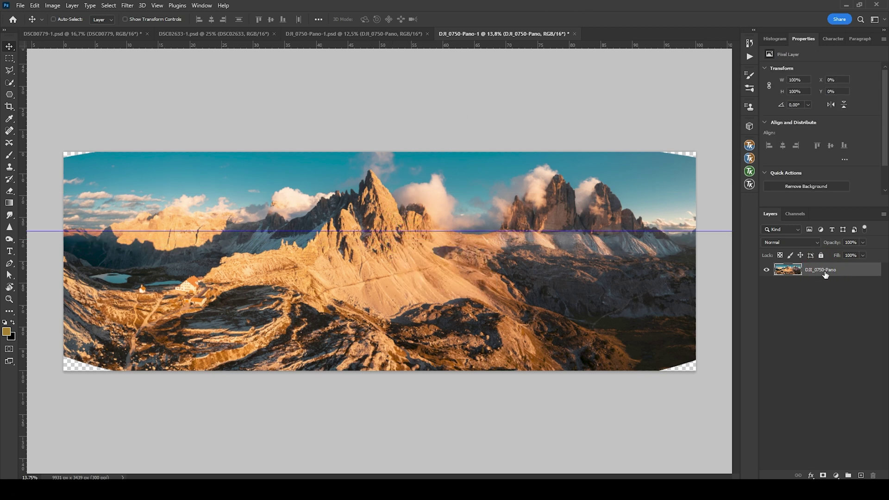
{"action": "key", "text": "ctrl+j"}
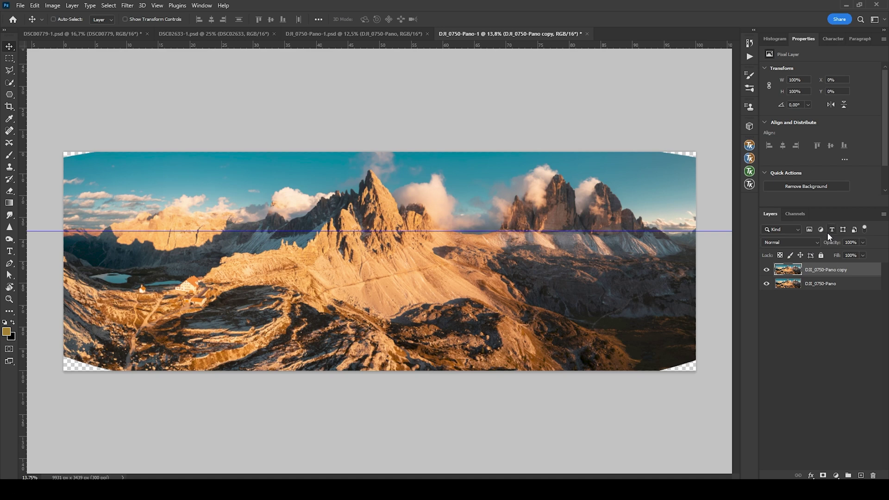
Step: Warp the copy's top corners and edge upward to fill the canvas, then remove the guide
{"action": "key", "text": "ctrl+t"}
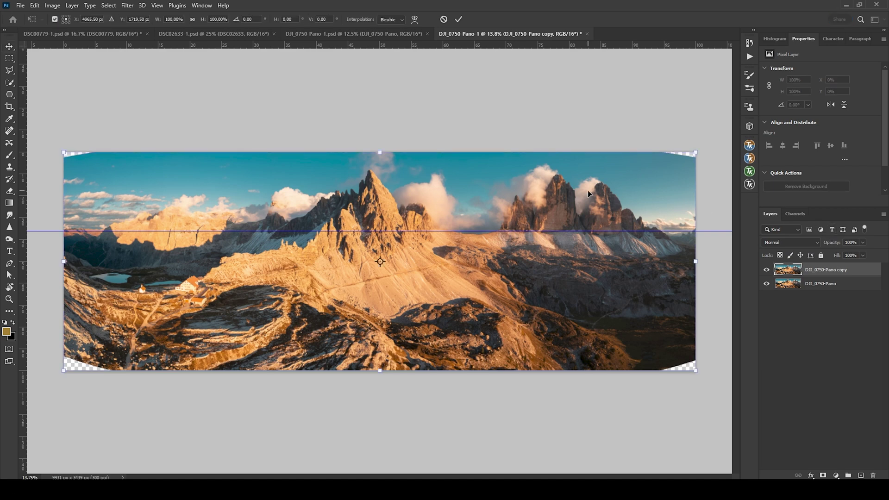
{"action": "right_click", "coordinate": [588, 193]}
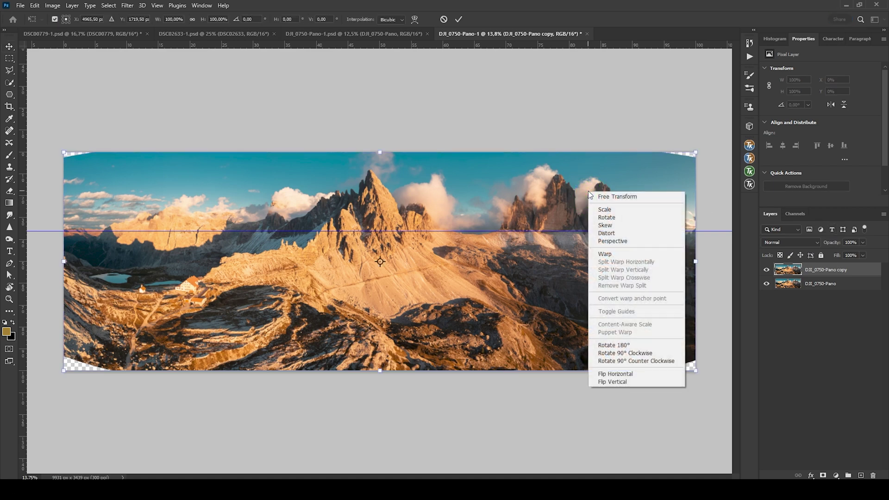
{"action": "left_click", "coordinate": [605, 255]}
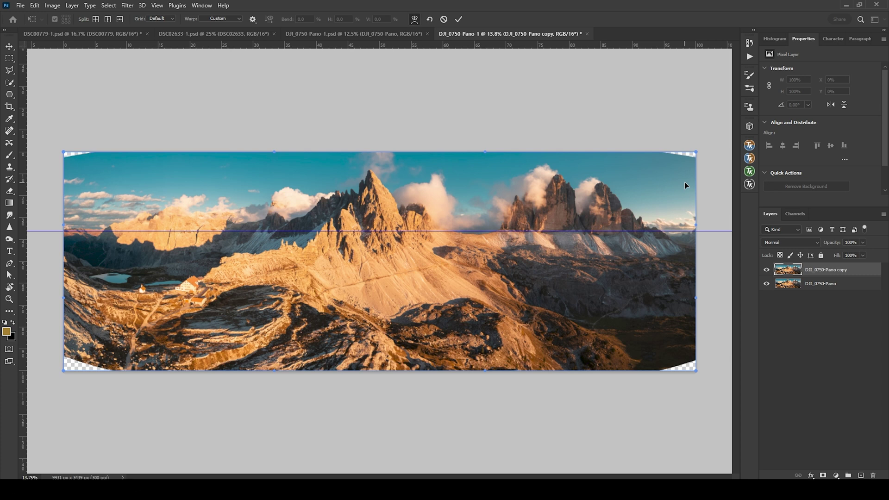
{"action": "left_click_drag", "start_coordinate": [684, 180], "coordinate": [686, 178]}
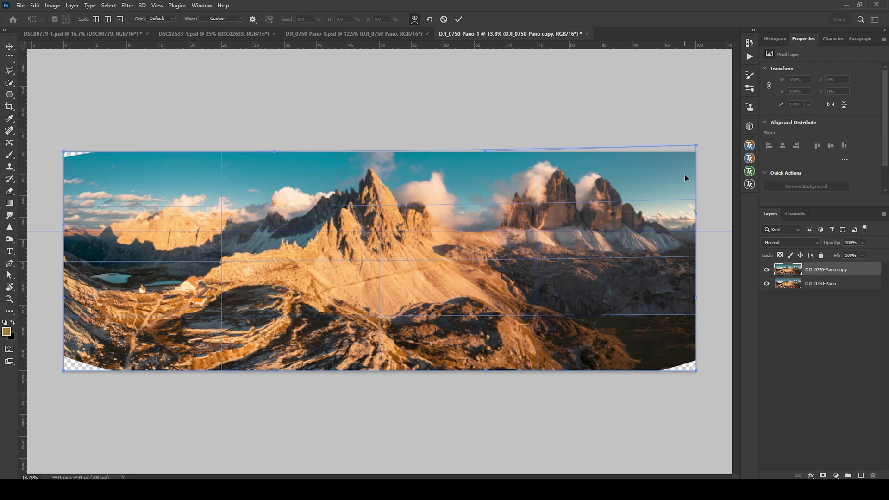
{"action": "left_click", "coordinate": [684, 174]}
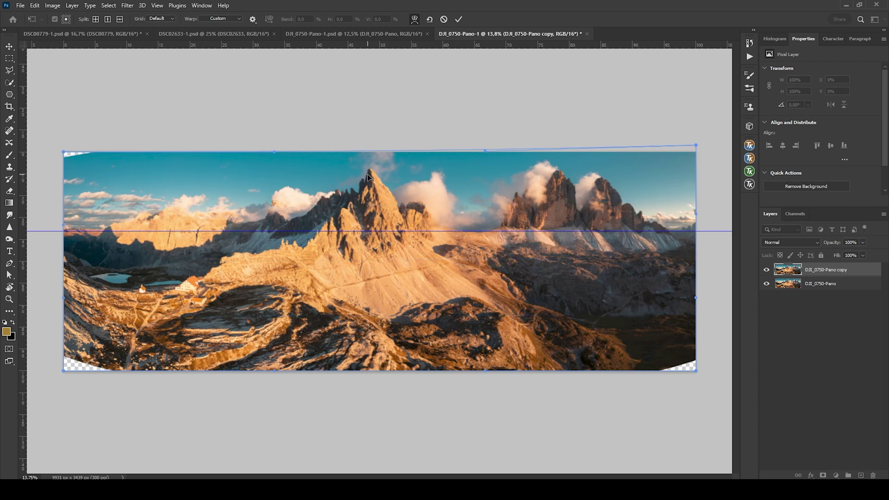
{"action": "left_click_drag", "start_coordinate": [372, 173], "coordinate": [370, 168]}
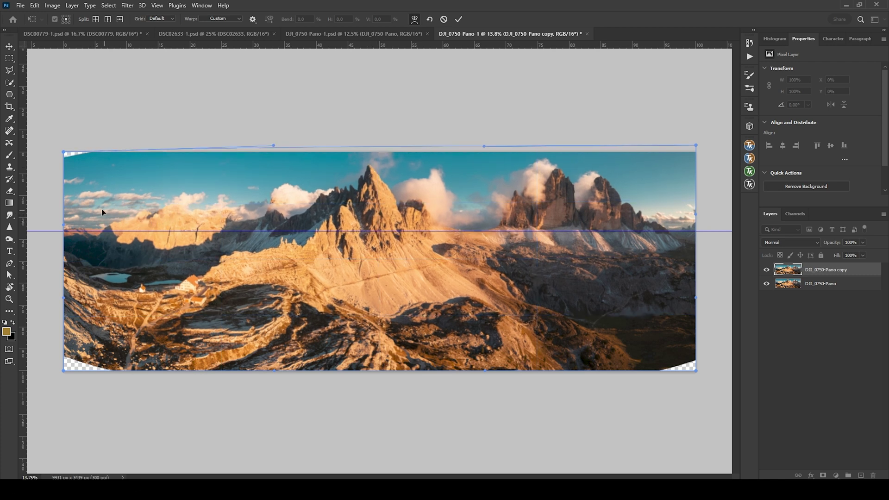
{"action": "left_click_drag", "start_coordinate": [88, 207], "coordinate": [88, 204]}
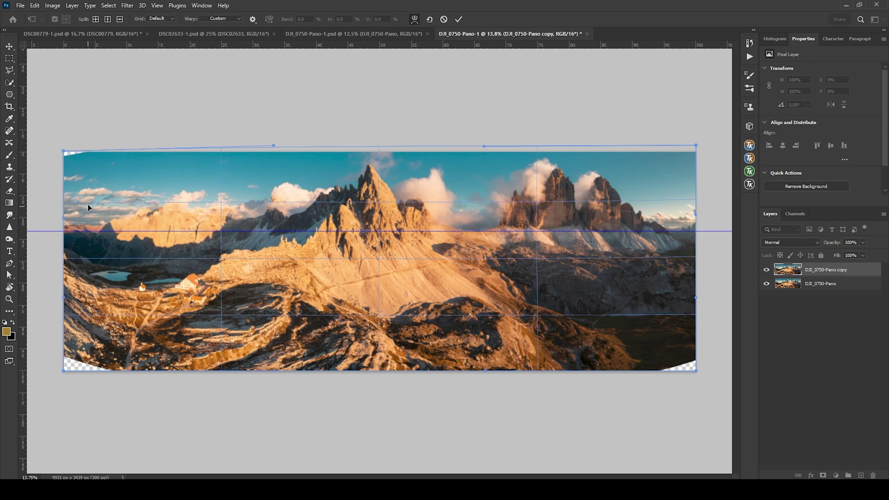
{"action": "left_click", "coordinate": [459, 19]}
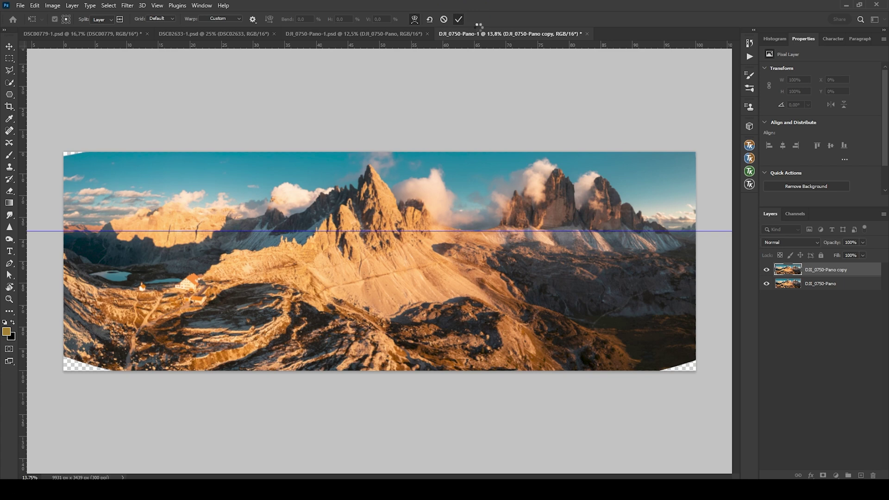
{"action": "left_click_drag", "start_coordinate": [465, 230], "coordinate": [565, 4]}
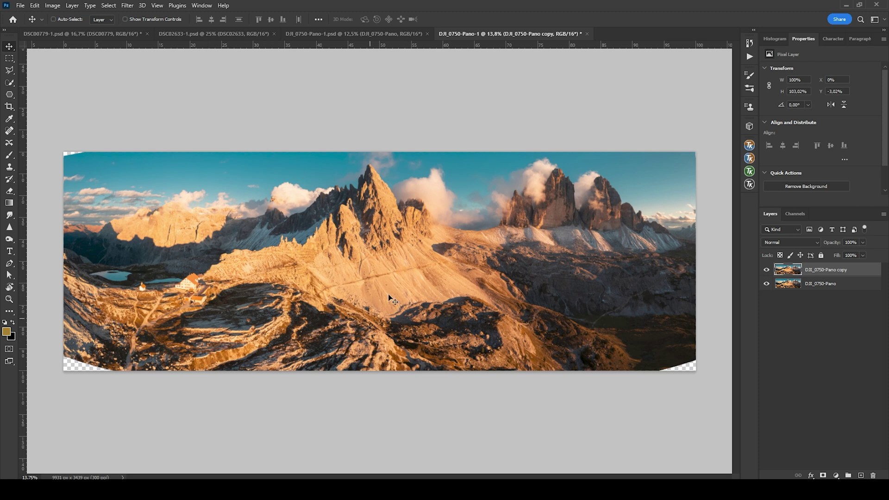
{"action": "key", "text": "c"}
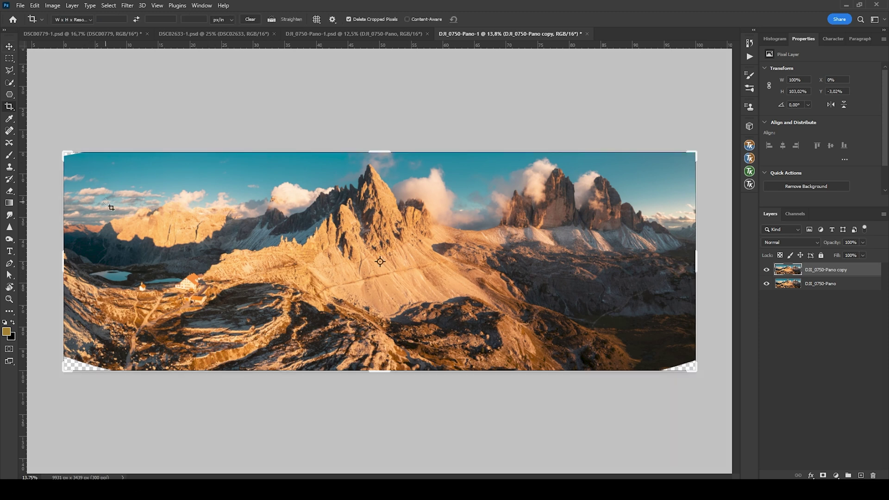
Step: Crop the panorama slightly inward on the left and right sides
{"action": "left_click_drag", "start_coordinate": [63, 261], "coordinate": [70, 266]}
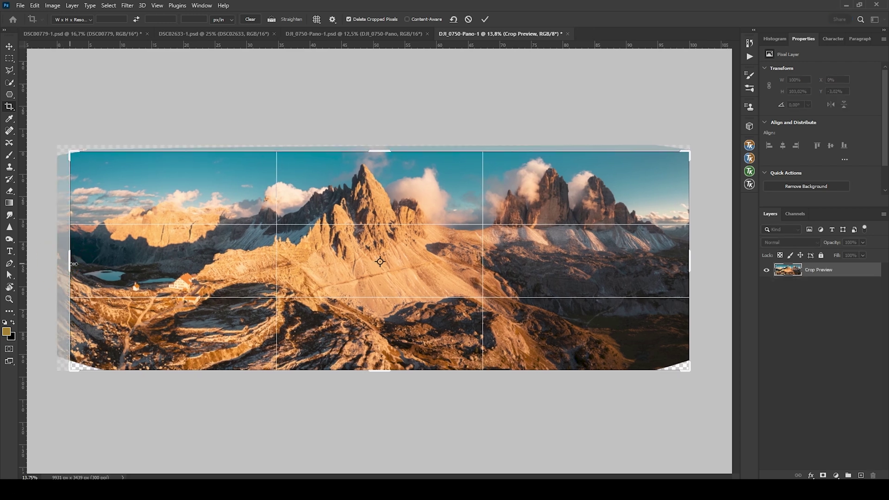
{"action": "left_click_drag", "start_coordinate": [689, 261], "coordinate": [684, 262]}
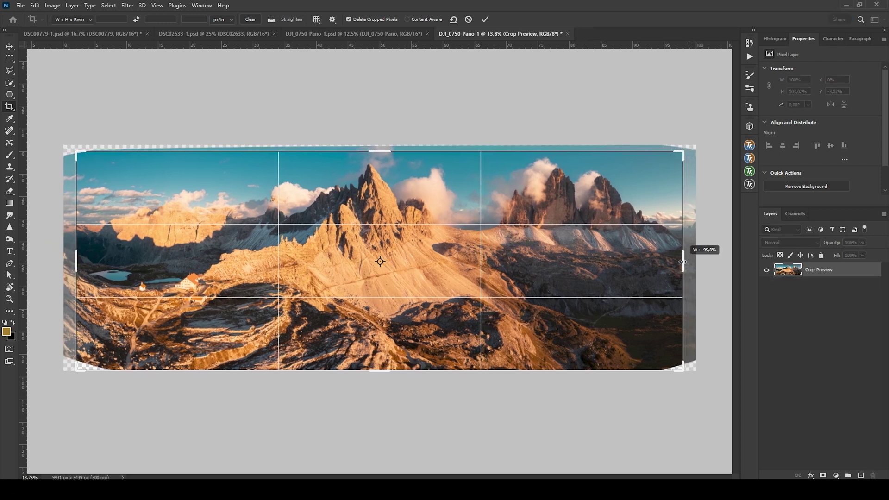
{"action": "key", "text": "Return"}
Step: Lasso the empty lower-left corner, Content-Aware fill it, and deselect
{"action": "key", "text": "l"}
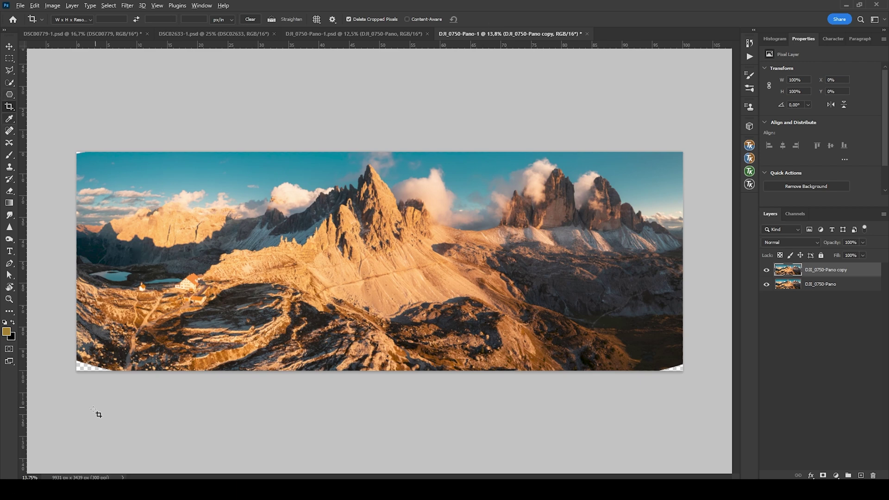
{"action": "scroll", "coordinate": [96, 412], "scroll_direction": "up", "scroll_amount": 6}
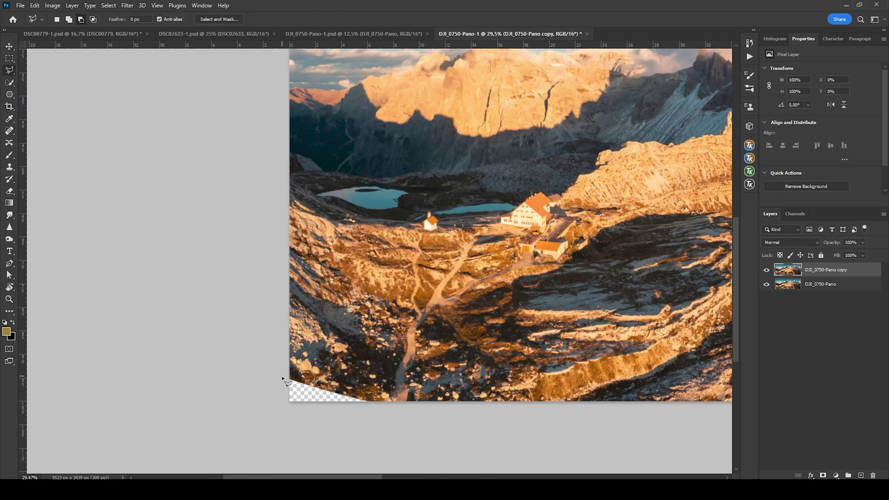
{"action": "mouse_move", "coordinate": [282, 376]}
{"action": "left_mouse_down"}
{"action": "mouse_move", "coordinate": [372, 404]}
{"action": "mouse_move", "coordinate": [294, 407]}
{"action": "left_mouse_up"}
{"action": "key", "text": "shift+BackSpace"}
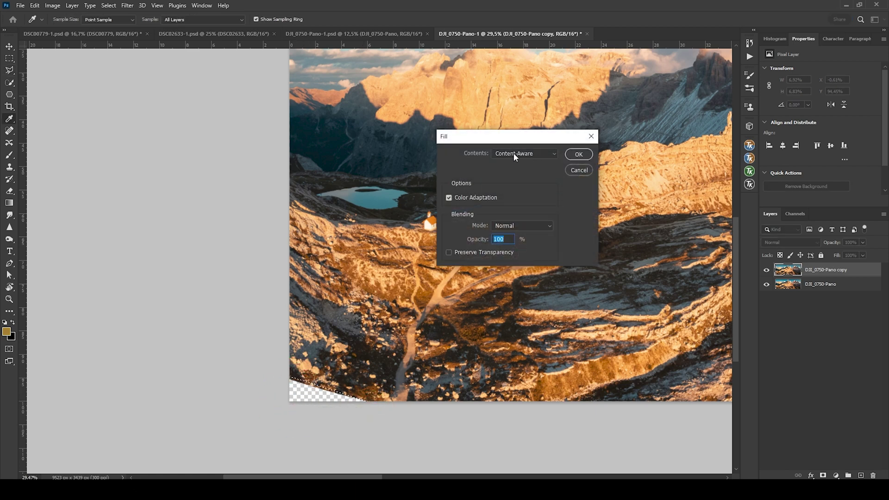
{"action": "left_click", "coordinate": [579, 154]}
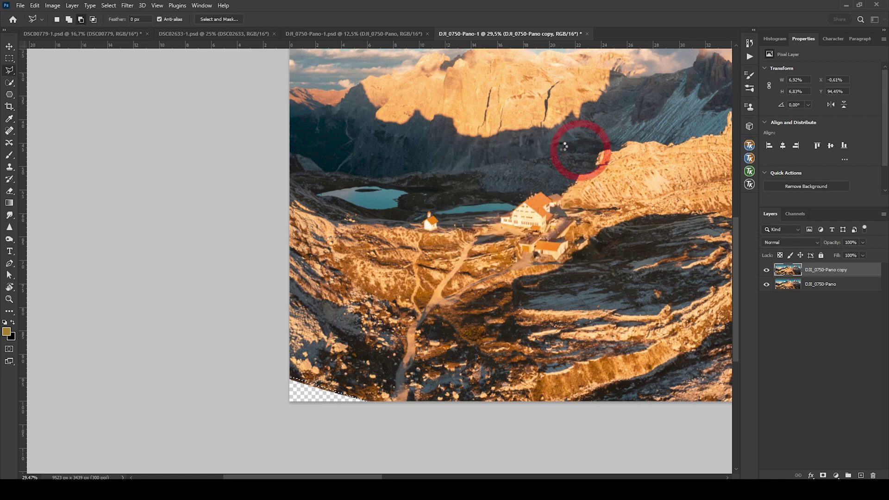
{"action": "key", "text": "ctrl+d"}
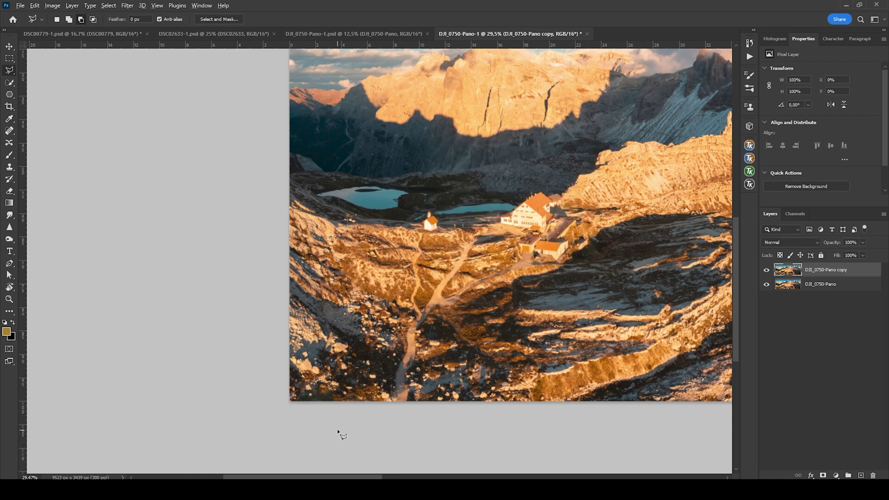
Step: Outline the empty top-left corner with the lasso and fit the panorama to the window
{"action": "scroll", "coordinate": [337, 428], "scroll_direction": "down", "scroll_amount": 2}
{"action": "scroll", "coordinate": [372, 371], "scroll_direction": "up", "scroll_amount": 2}
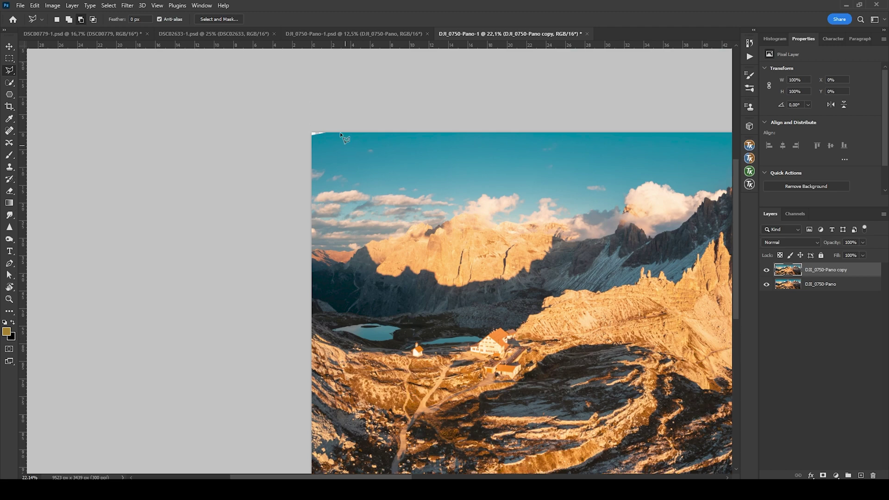
{"action": "scroll", "coordinate": [340, 132], "scroll_direction": "up", "scroll_amount": 3}
{"action": "left_click", "coordinate": [258, 95]}
{"action": "left_click", "coordinate": [303, 103]}
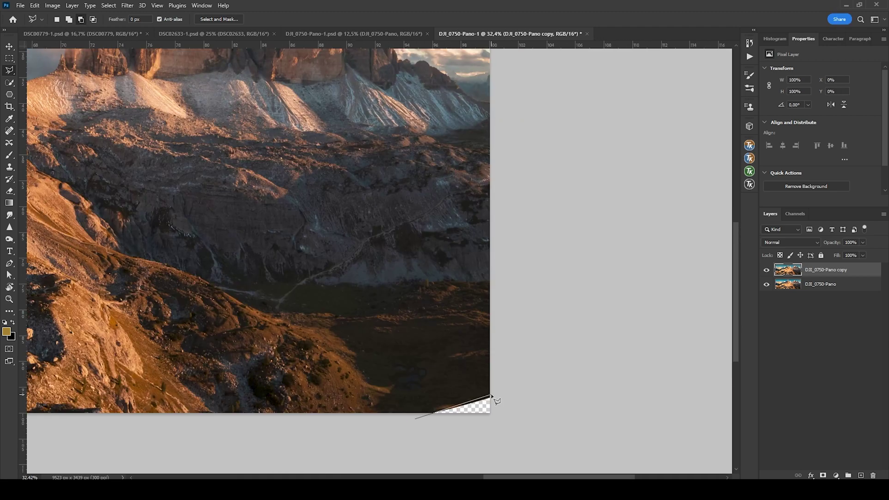
{"action": "key", "text": "ctrl+0"}
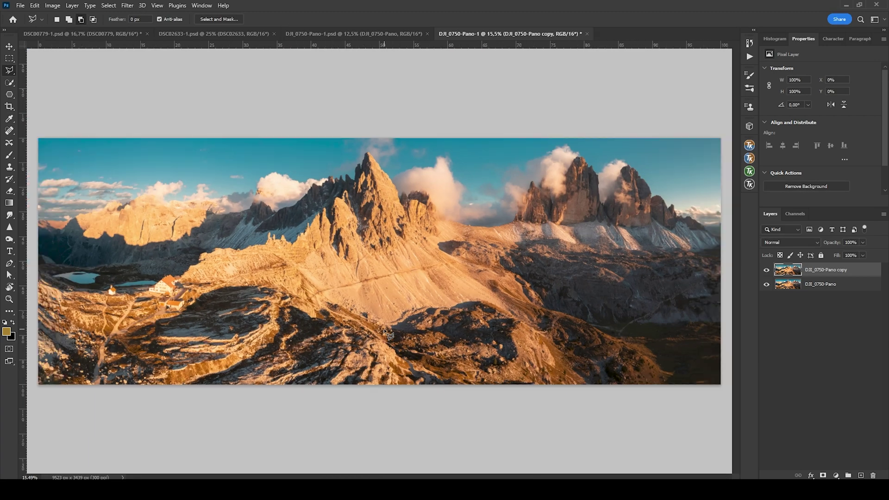
{"action": "scroll", "coordinate": [384, 330], "scroll_direction": "down", "scroll_amount": 1}
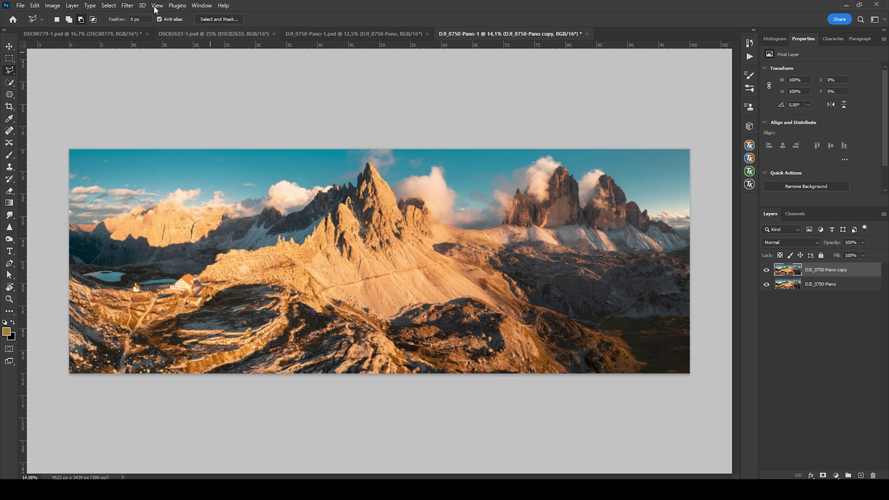
Step: Open the panorama in Nik Color Efex Pro 4 and compare Glamour Glow on and off
{"action": "left_click", "coordinate": [134, 5]}
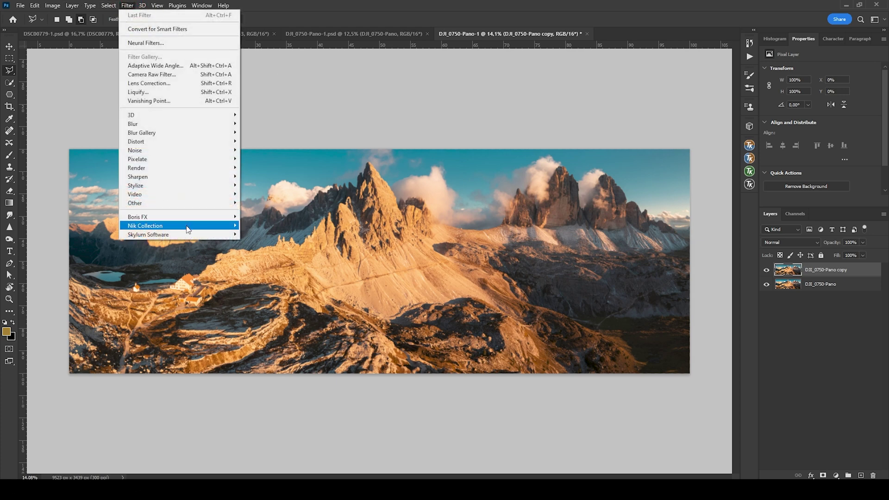
{"action": "mouse_move", "coordinate": [188, 226]}
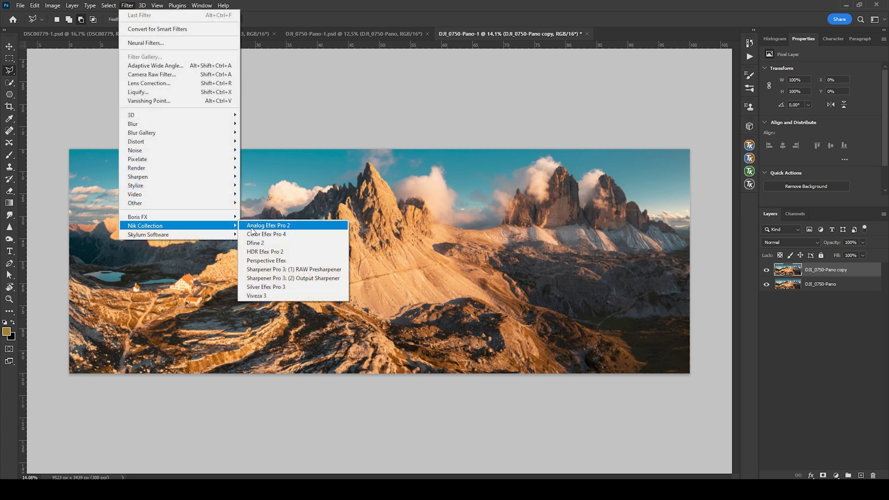
{"action": "left_click", "coordinate": [280, 234]}
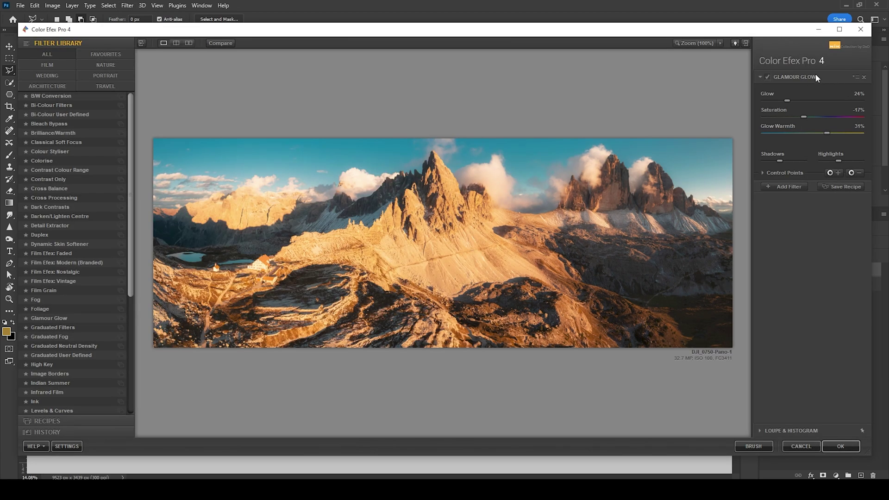
{"action": "left_click", "coordinate": [767, 76]}
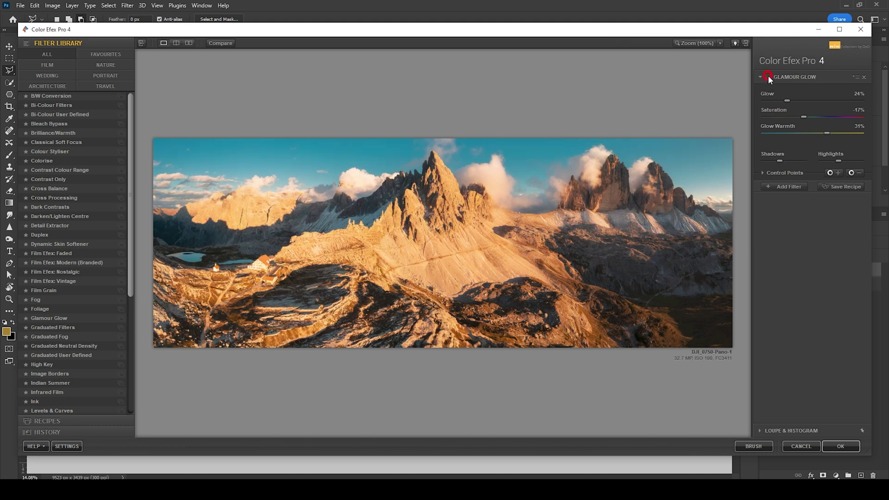
{"action": "left_click", "coordinate": [768, 76]}
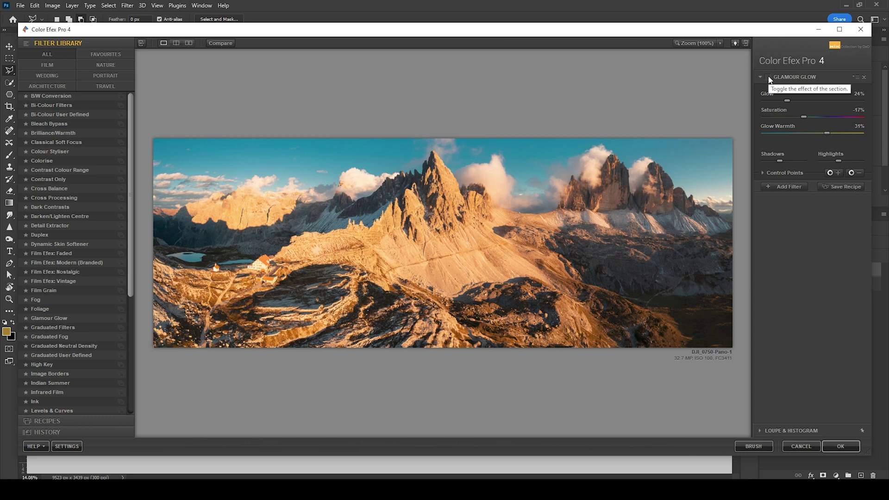
{"action": "left_click", "coordinate": [768, 77]}
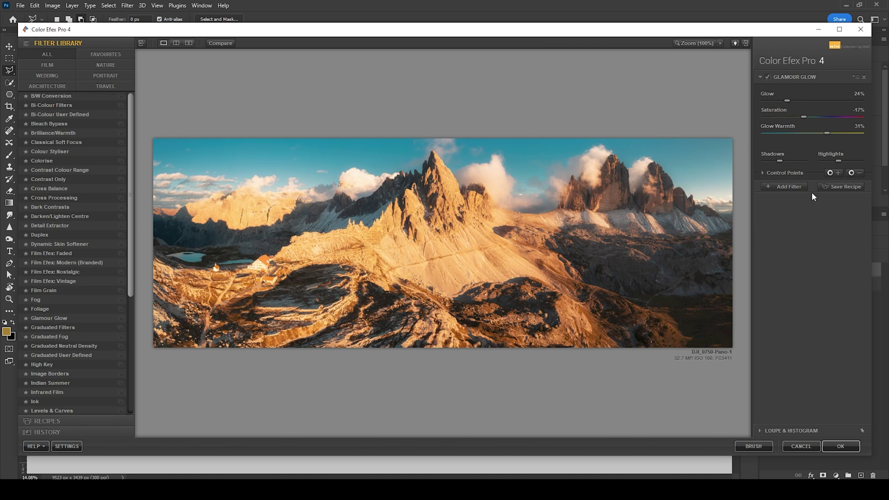
Step: Try a Polarisation filter, reset and delete it, then return the Glamour Glow result to Photoshop
{"action": "left_click", "coordinate": [786, 187]}
{"action": "left_click_drag", "start_coordinate": [129, 116], "coordinate": [150, 263]}
{"action": "left_click", "coordinate": [79, 300]}
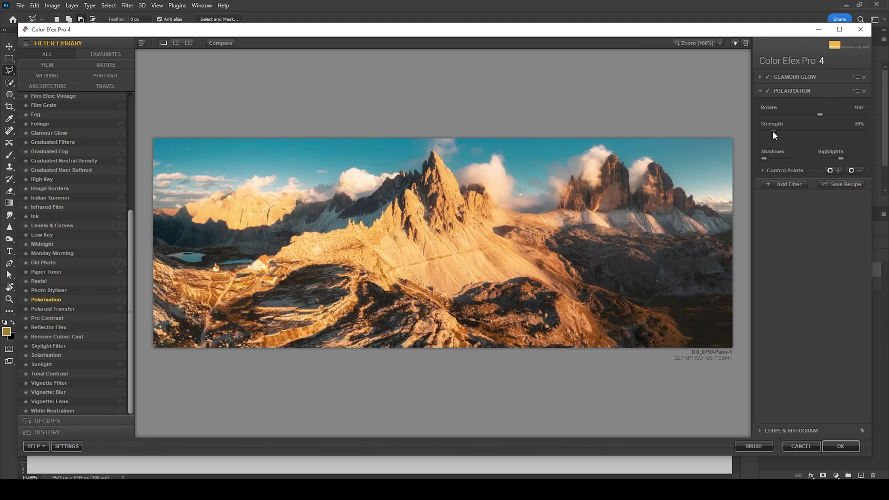
{"action": "left_click_drag", "start_coordinate": [773, 132], "coordinate": [855, 127]}
{"action": "double_click", "coordinate": [856, 127]}
{"action": "left_click", "coordinate": [863, 91]}
{"action": "left_click", "coordinate": [805, 76]}
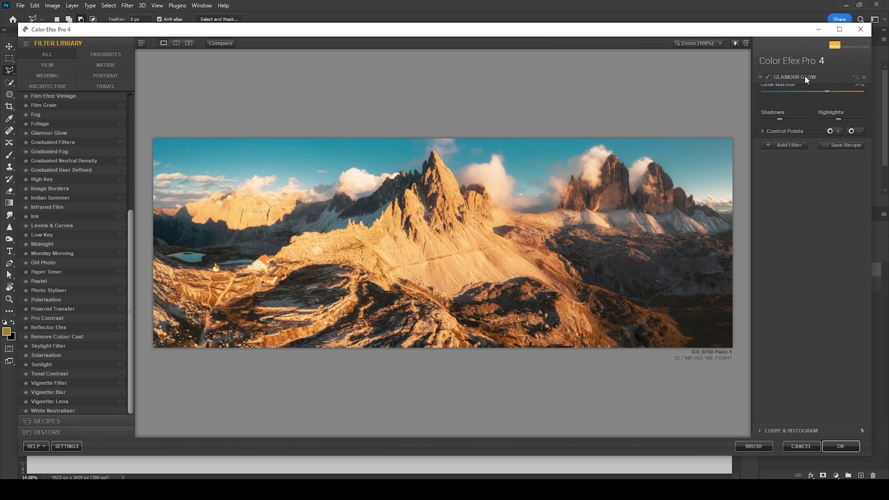
{"action": "left_click", "coordinate": [841, 447]}
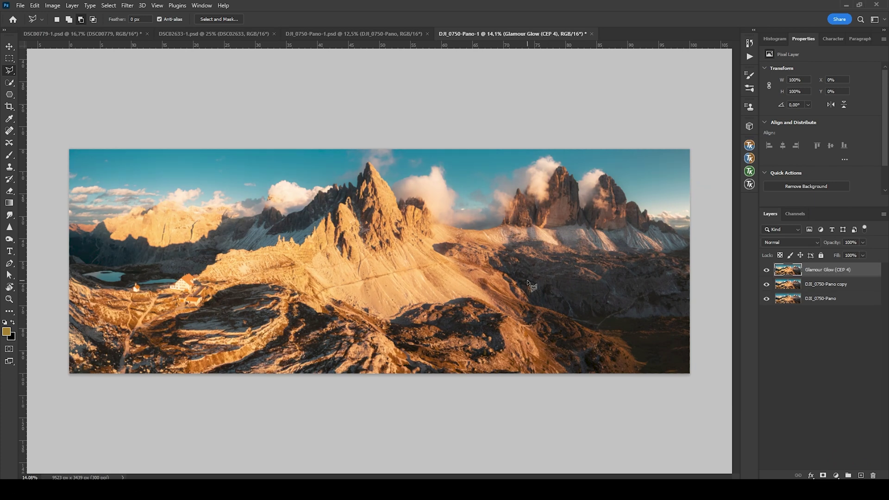